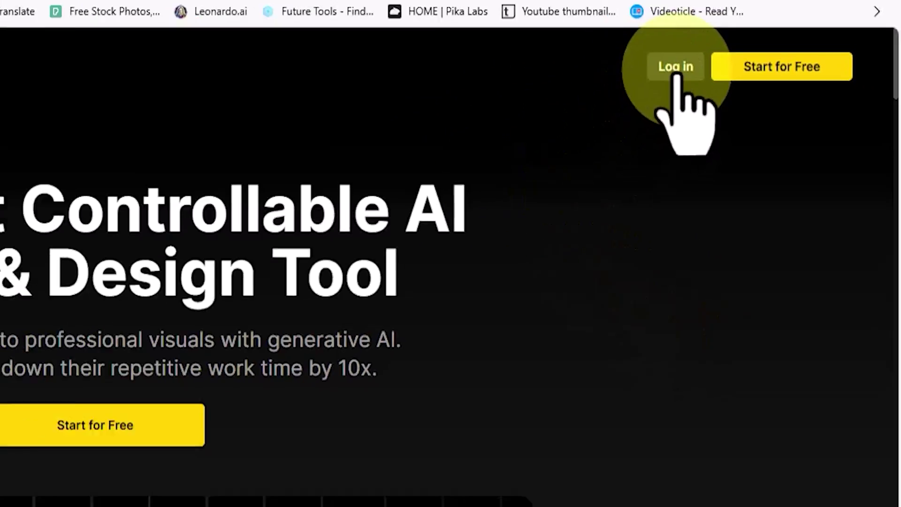
Create the ImanGlobal project with an empty 16:9, 1536 × 864 canvas
left_click(489, 227)
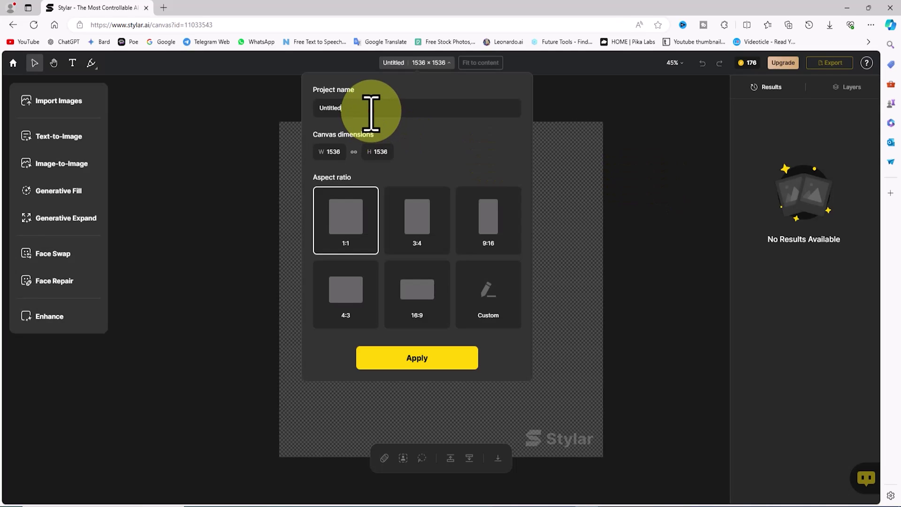
key("ctrl+a")
type("Iman")
type("Glo")
type("bal")
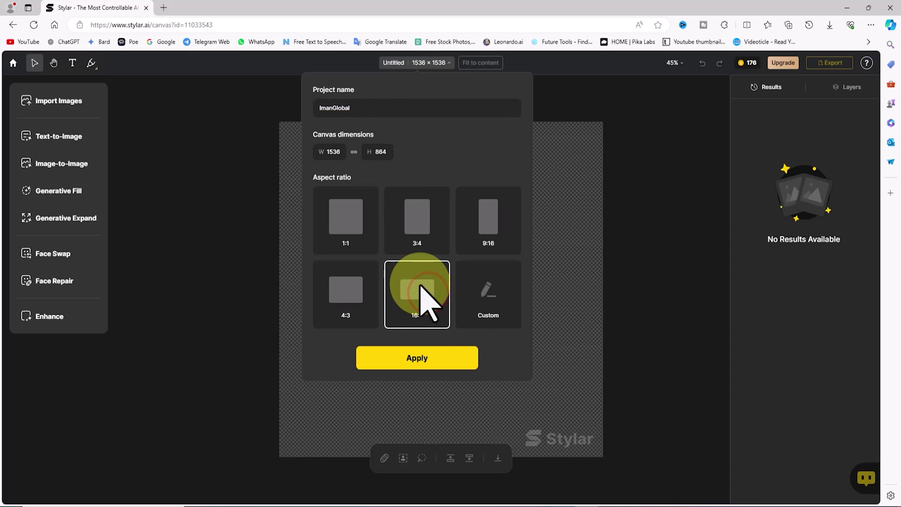
left_click(457, 362)
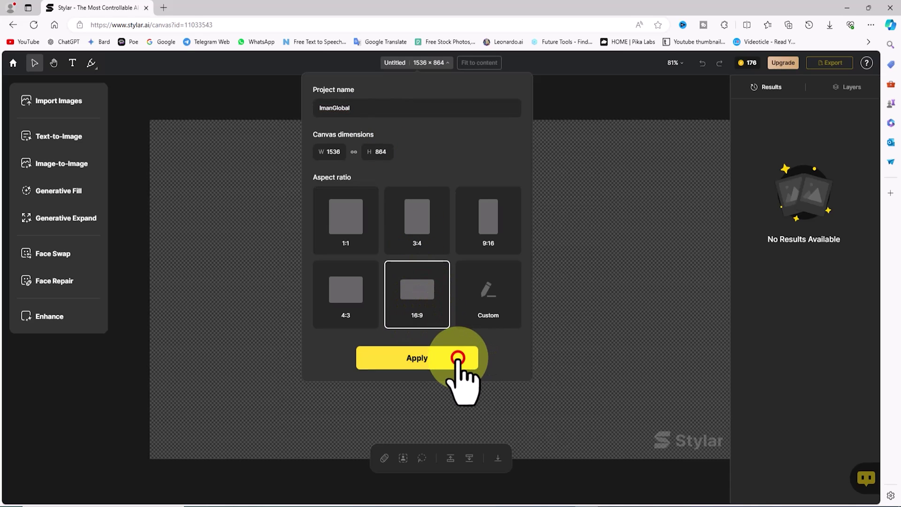
left_click(54, 63)
left_click_drag(467, 207, 442, 187)
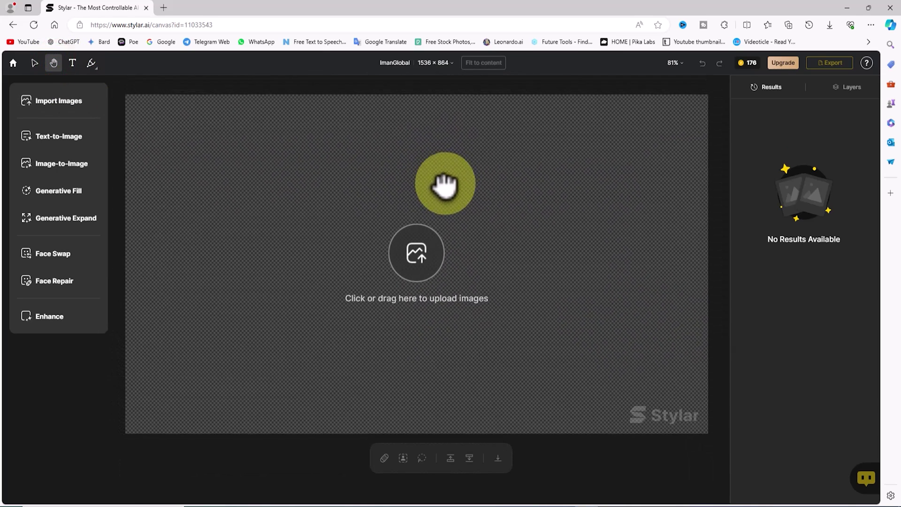
left_click(32, 64)
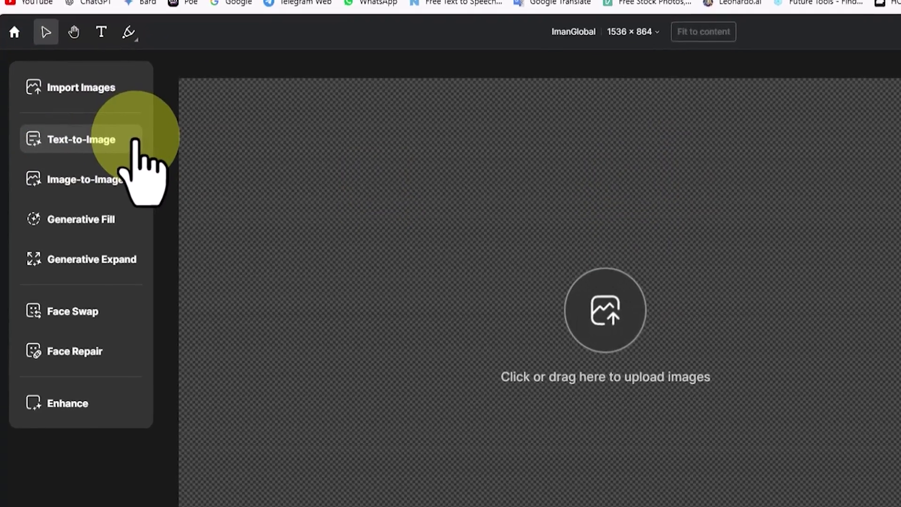
Generate Realistic-style text-to-image results from the pasted young American punk singer prompt
left_click(135, 141)
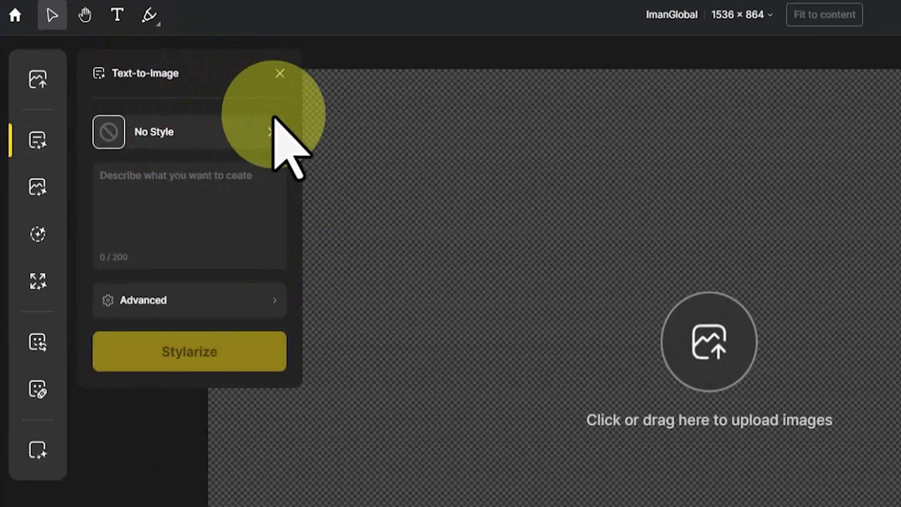
left_click(272, 130)
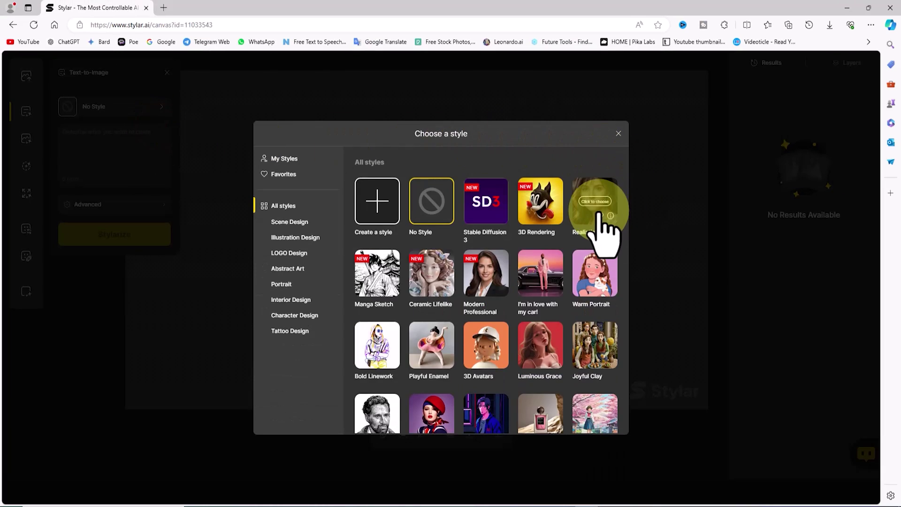
left_click(607, 187)
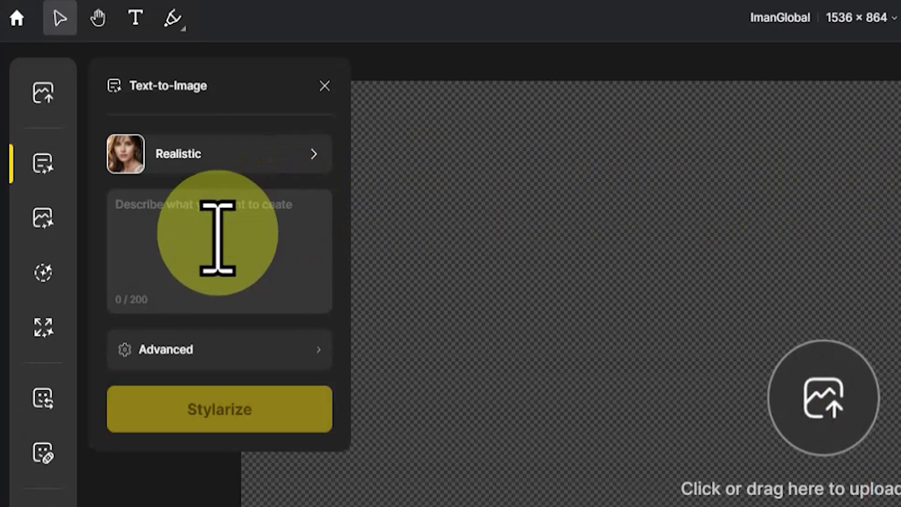
right_click(216, 230)
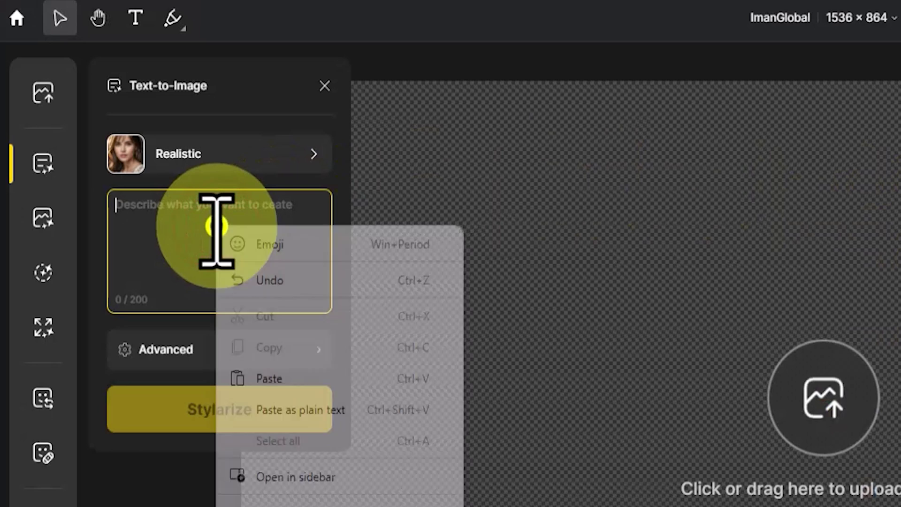
left_click(328, 376)
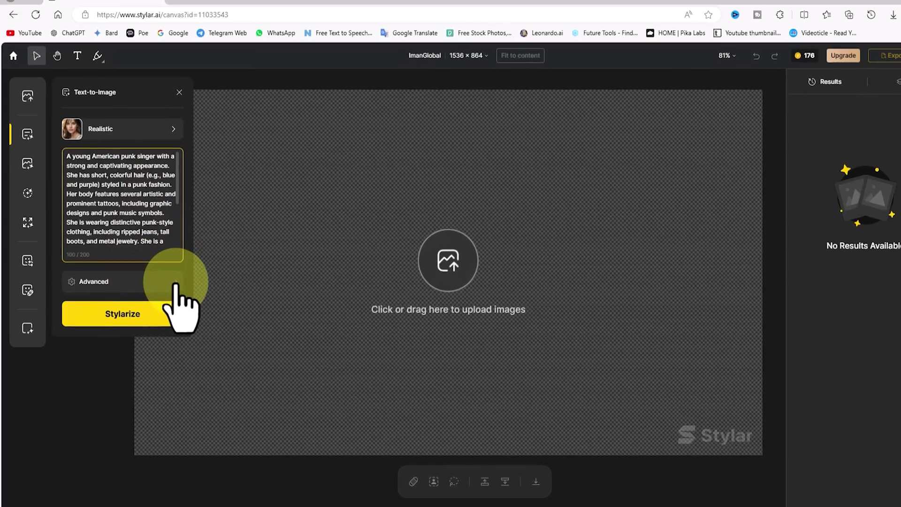
left_click(164, 272)
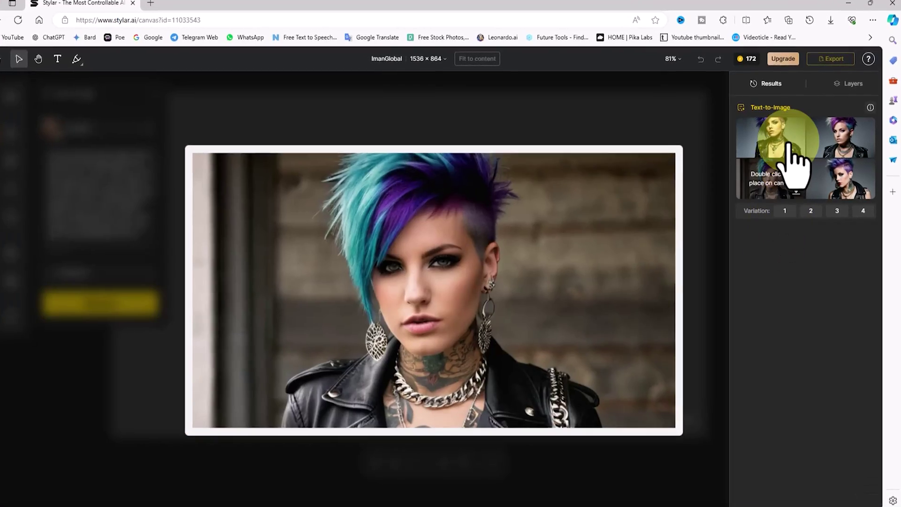
Place the bottom-left teal-and-purple-haired singer result on the canvas
mouse_move(795, 155)
mouse_move(832, 160)
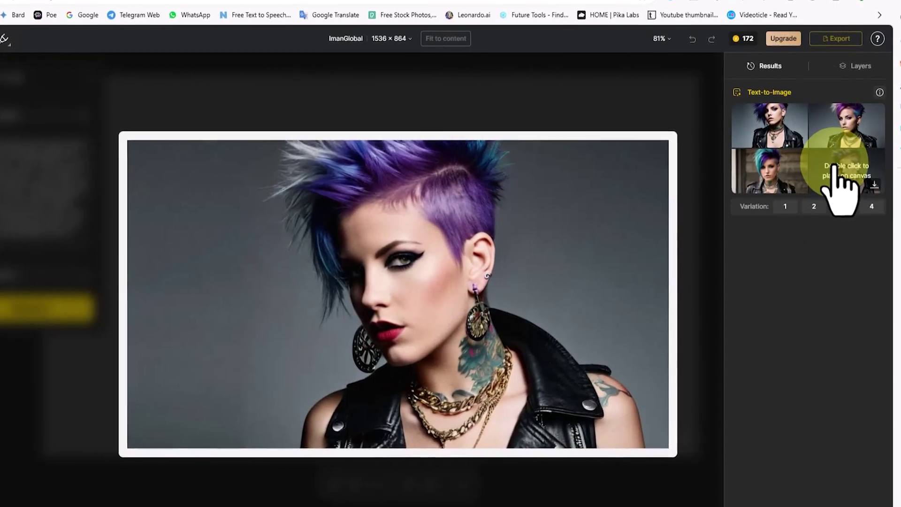
mouse_move(774, 174)
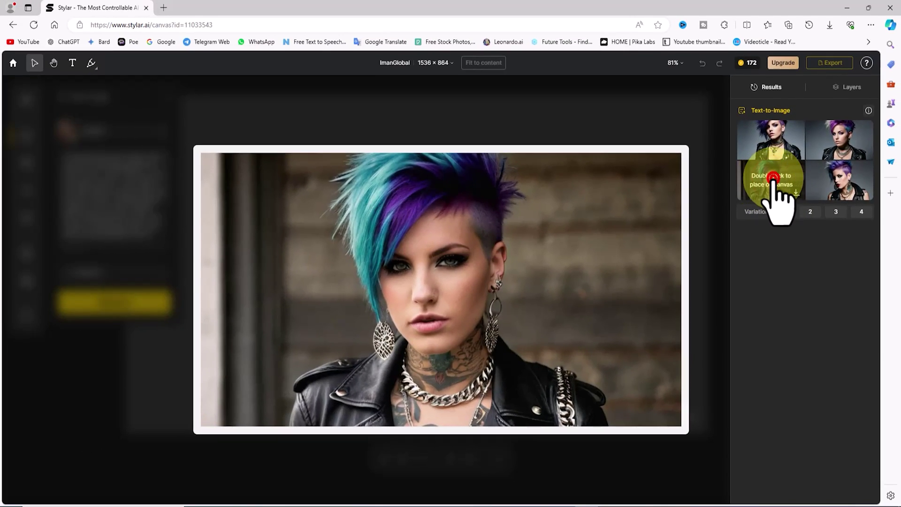
double_click(773, 180)
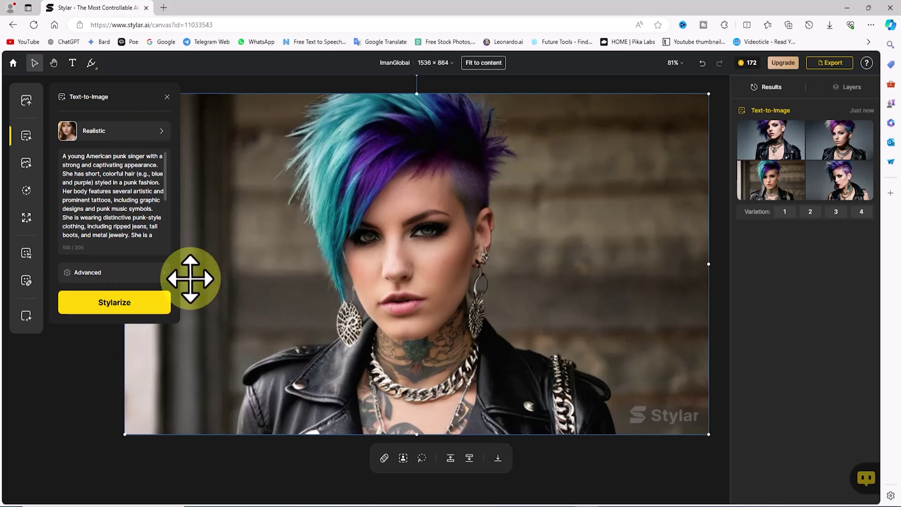
Generate a second batch of four variations and close the Text-to-Image panel
left_click(156, 301)
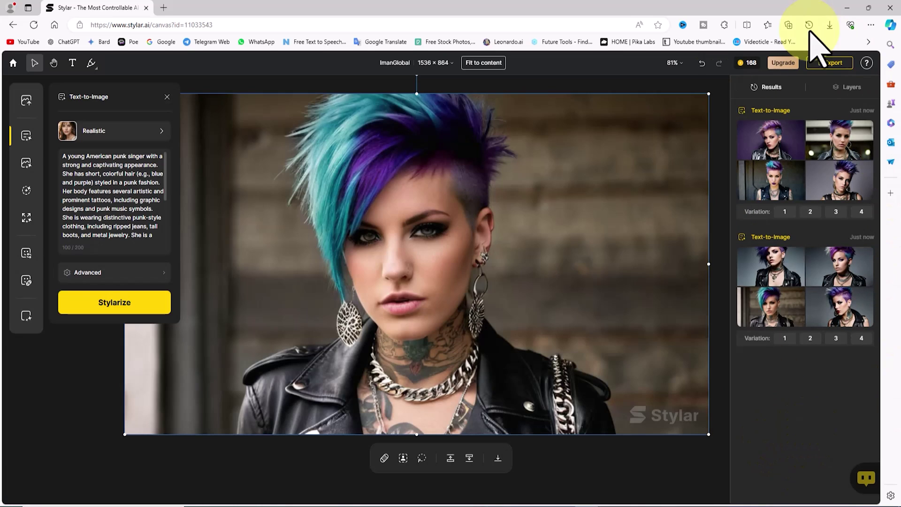
mouse_move(776, 143)
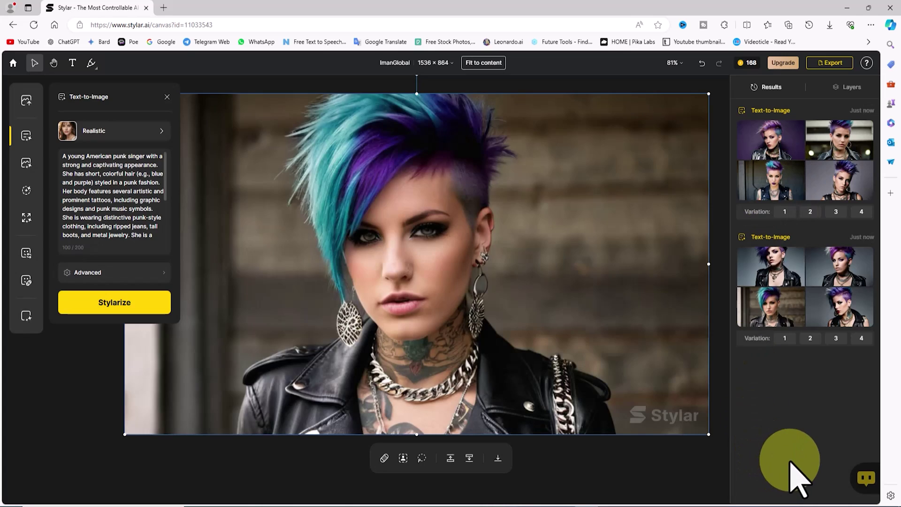
left_click(93, 131)
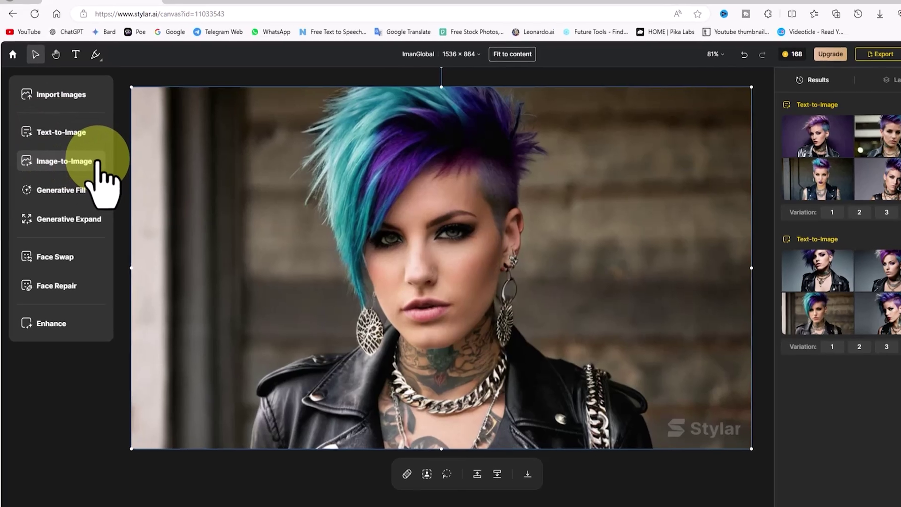
Choose the Flamenco Dance style in Image-to-Image
left_click(96, 164)
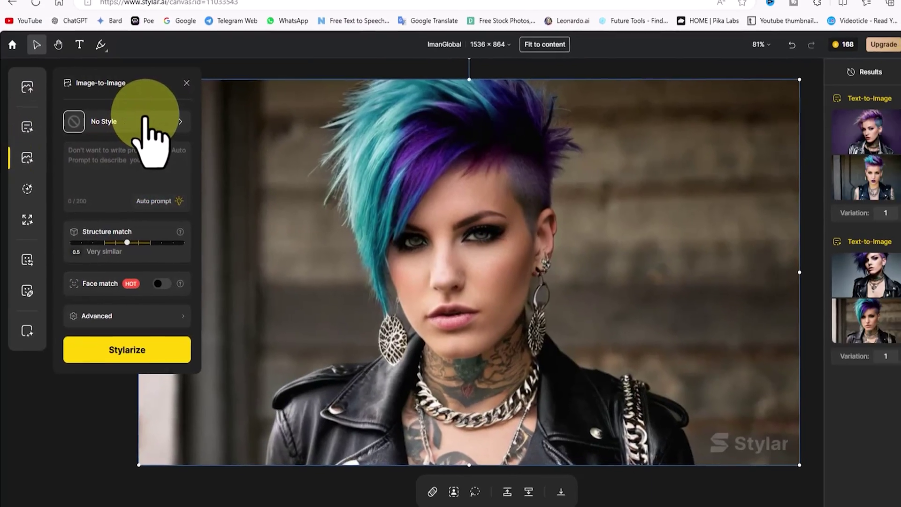
left_click(144, 121)
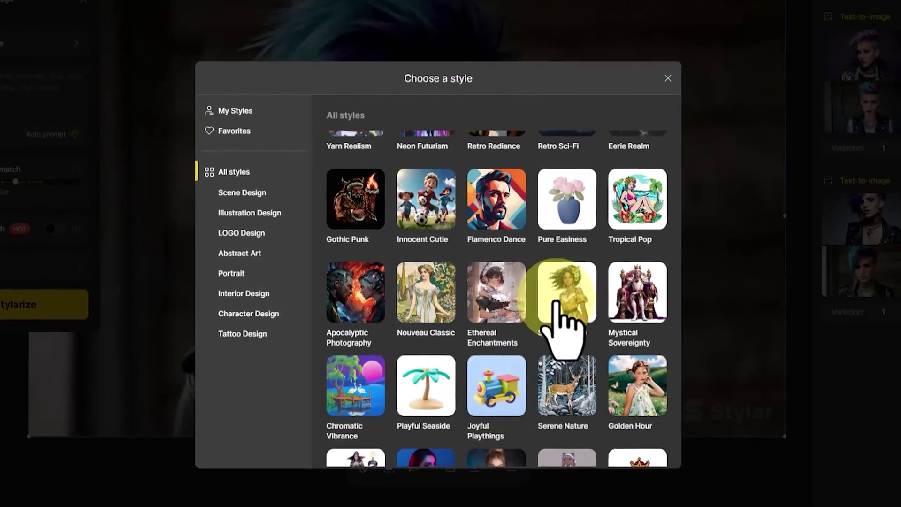
mouse_move(557, 302)
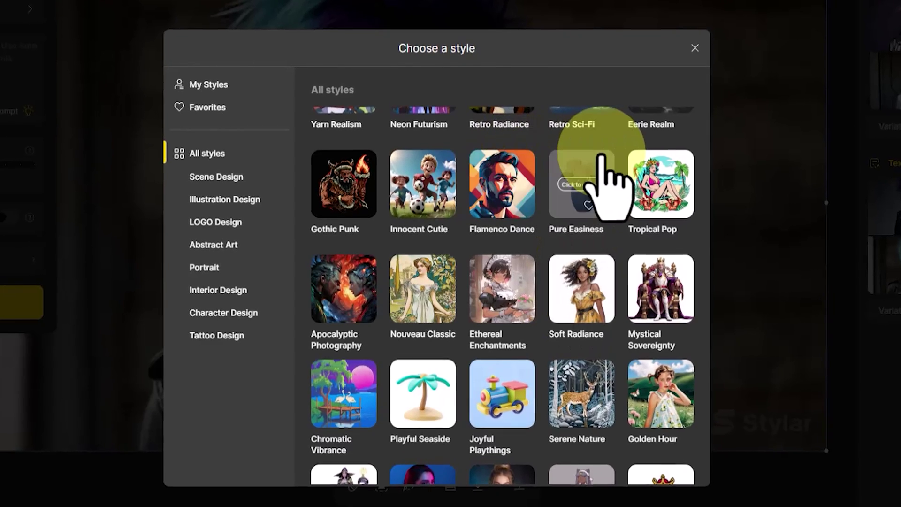
left_click(510, 179)
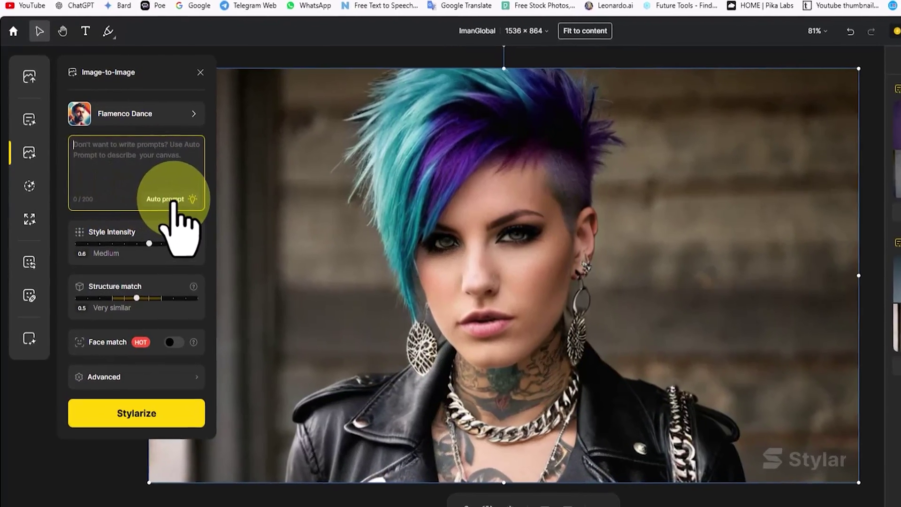
Auto-write the prompt, enable Face match, and generate four pop-art versions
left_click(175, 199)
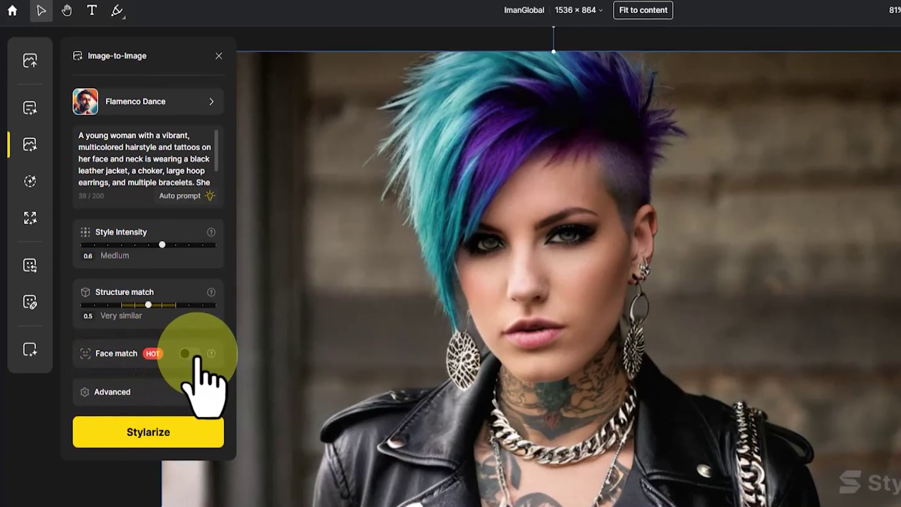
mouse_move(211, 353)
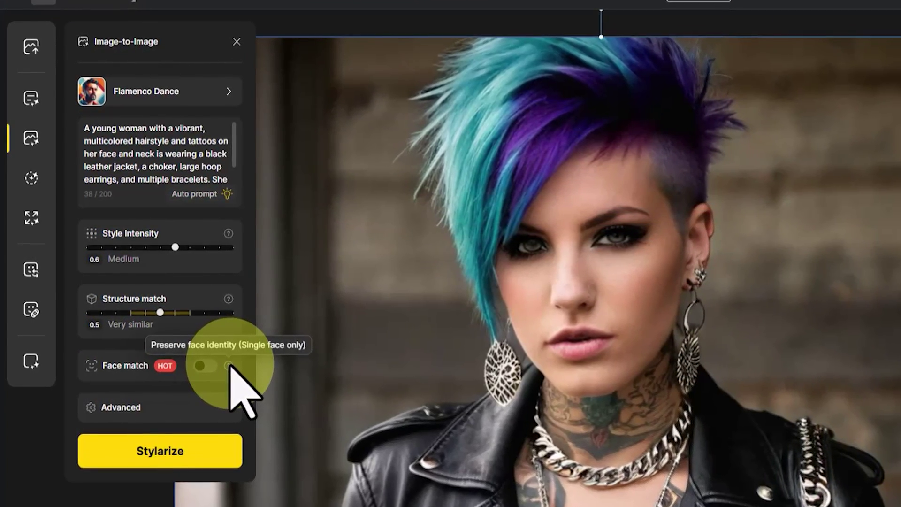
left_click(208, 366)
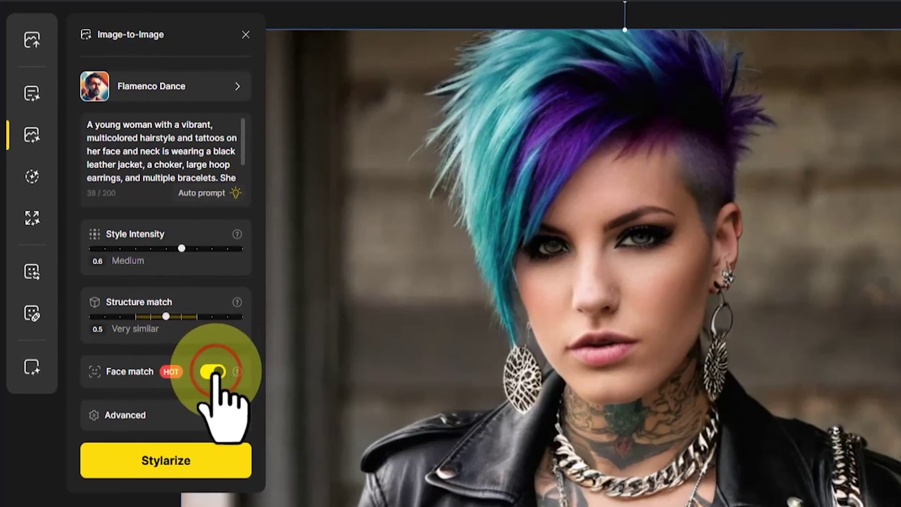
left_click(233, 454)
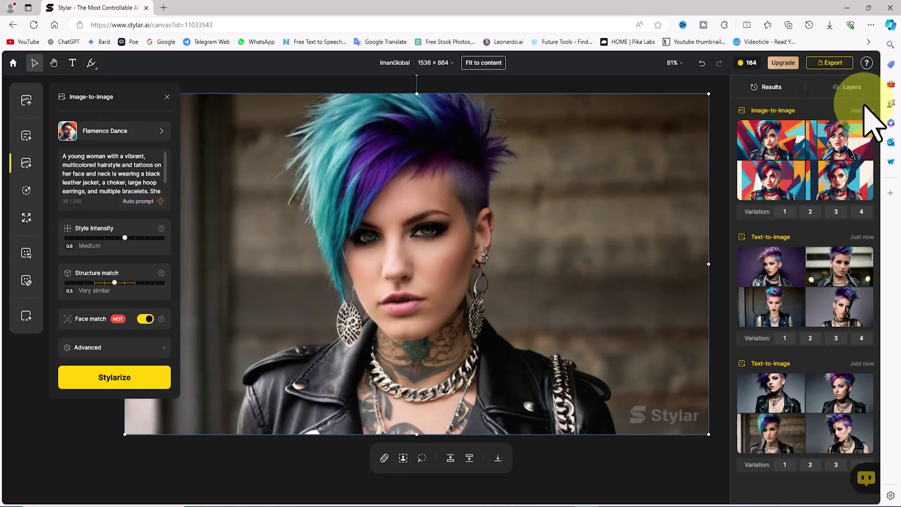
Place two of the pop-art Flamenco variations on the canvas
mouse_move(859, 146)
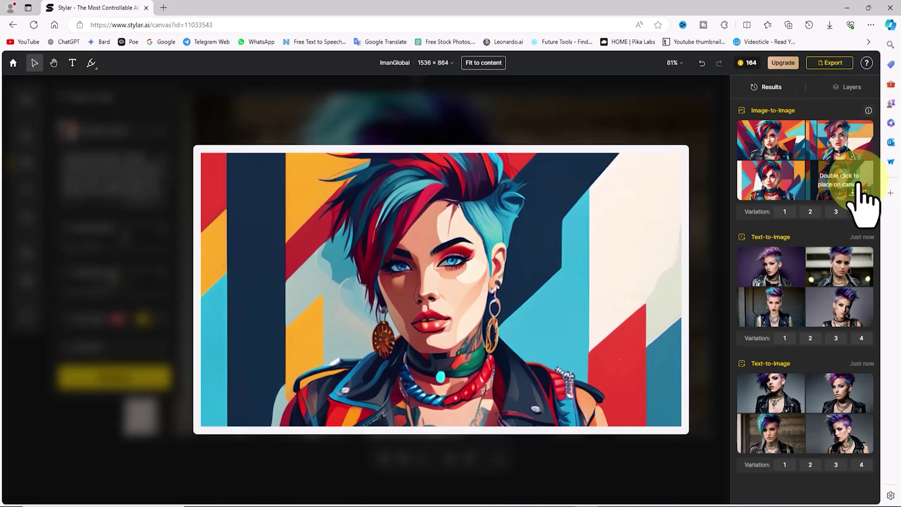
mouse_move(784, 183)
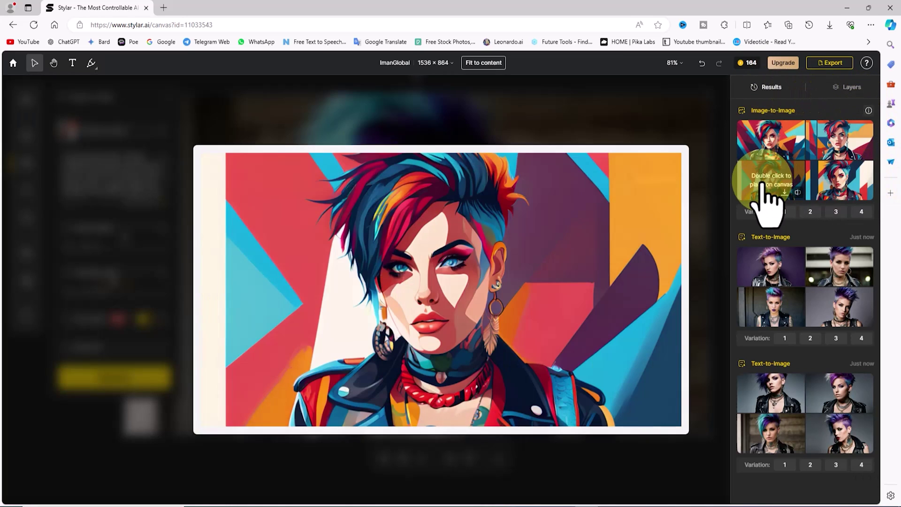
double_click(777, 140)
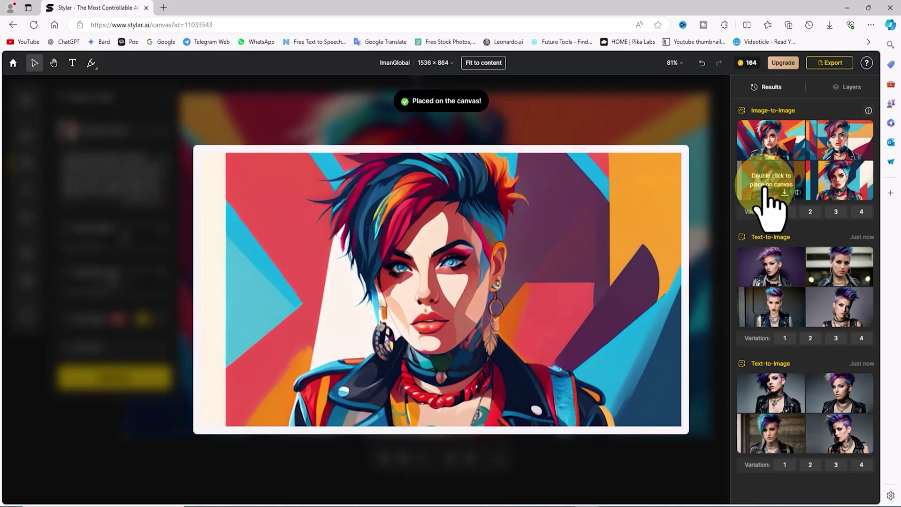
double_click(765, 185)
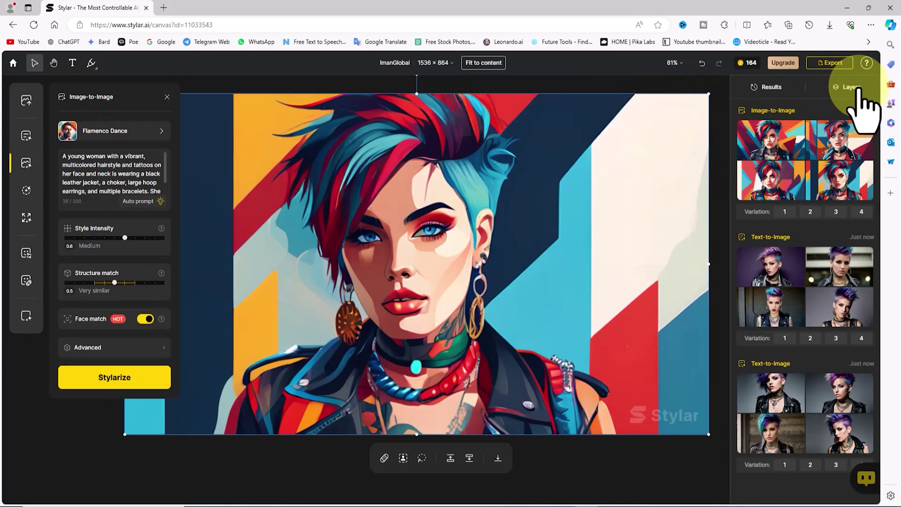
Compare the stylized layers by toggling visibility and delete the two unwanted ones
left_click(852, 88)
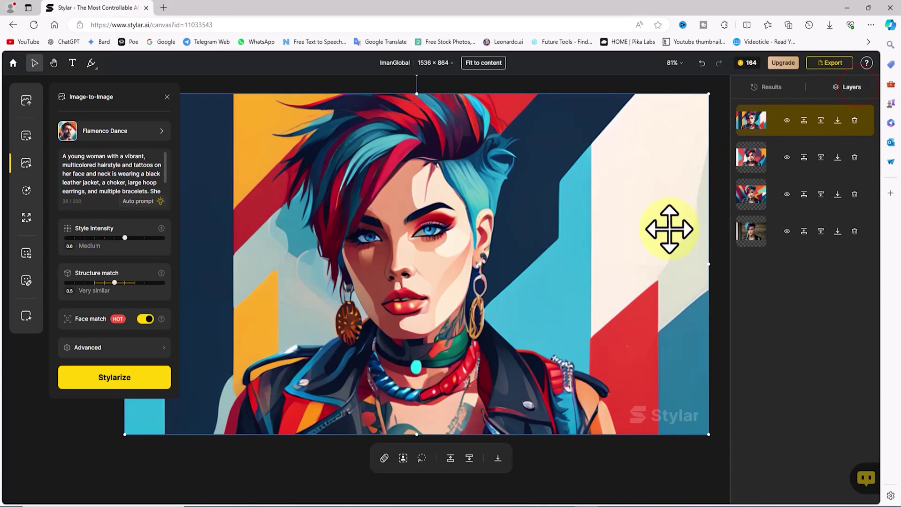
left_click(787, 121)
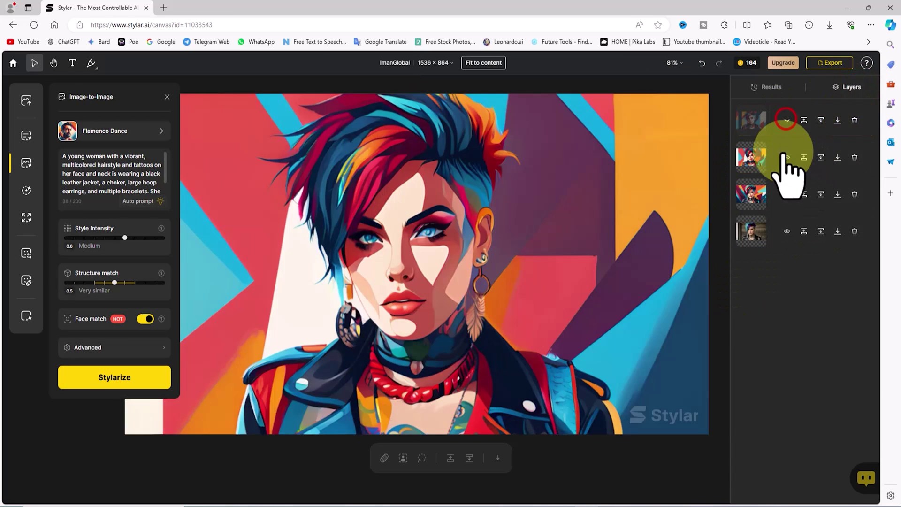
left_click(787, 157)
left_click(787, 194)
left_click(787, 194)
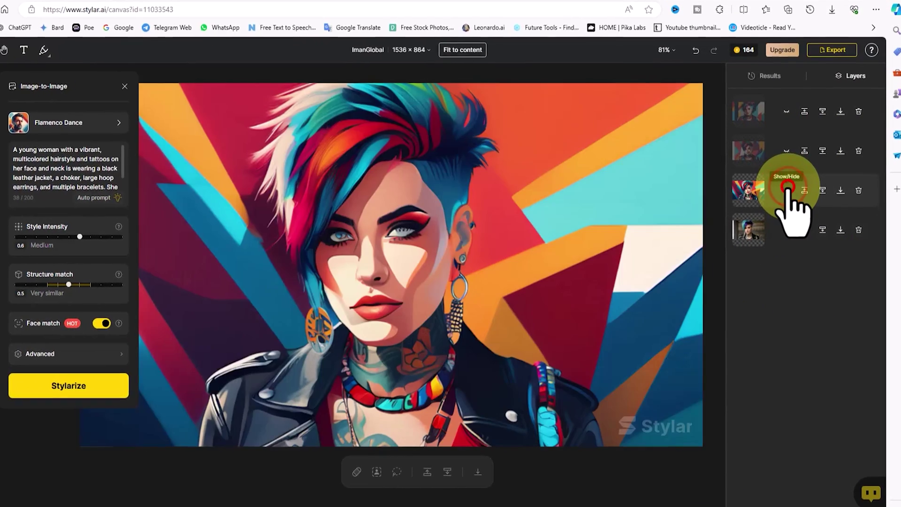
left_click(788, 188)
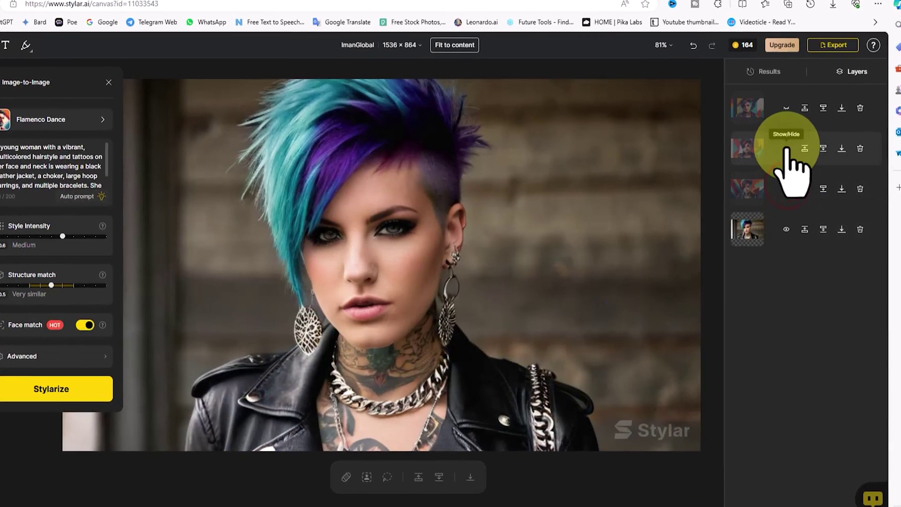
left_click(787, 111)
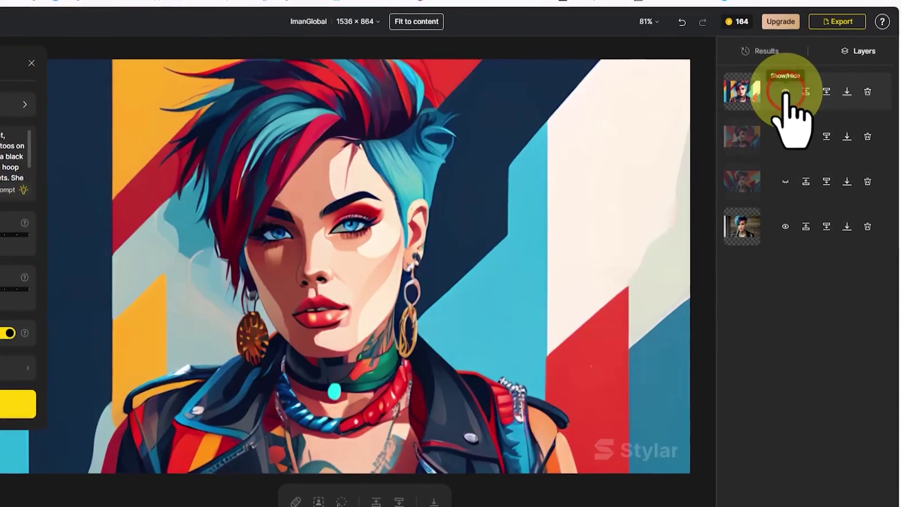
left_click(785, 98)
left_click(786, 184)
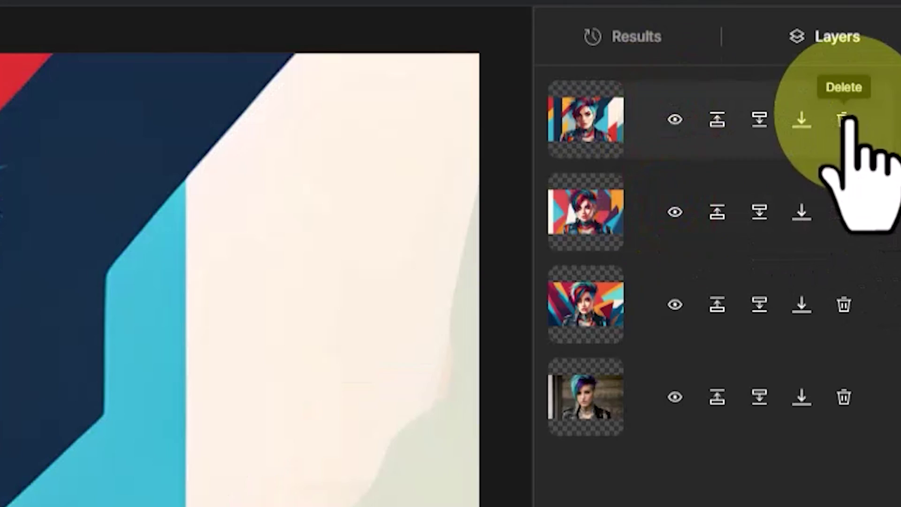
left_click(856, 119)
left_click(843, 119)
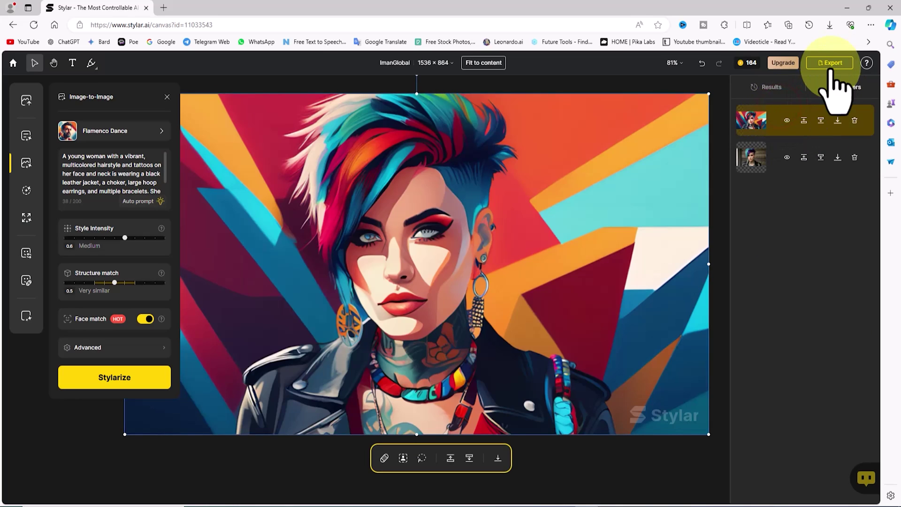
Export the pop-art canvas as a 1× JPG, ImanGlobal (1).jpg, and check it in Photos
left_click(845, 63)
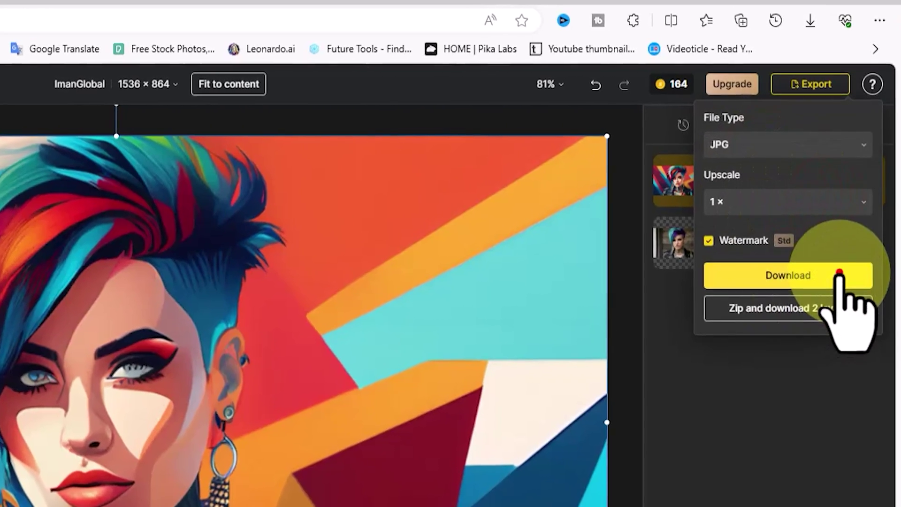
left_click(838, 275)
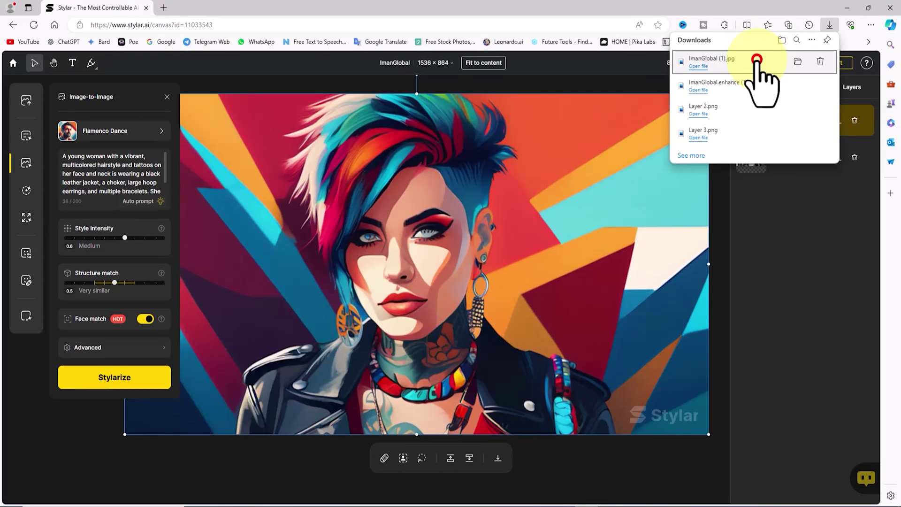
left_click(757, 61)
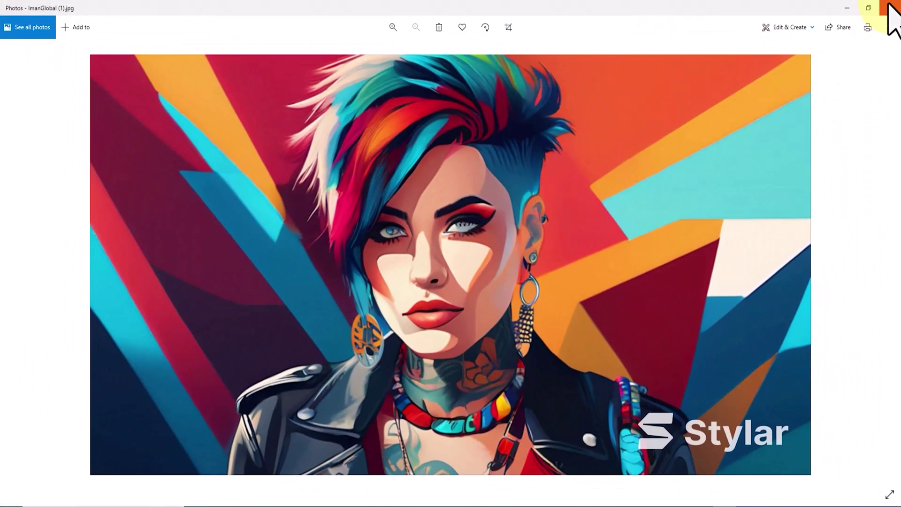
left_click(890, 7)
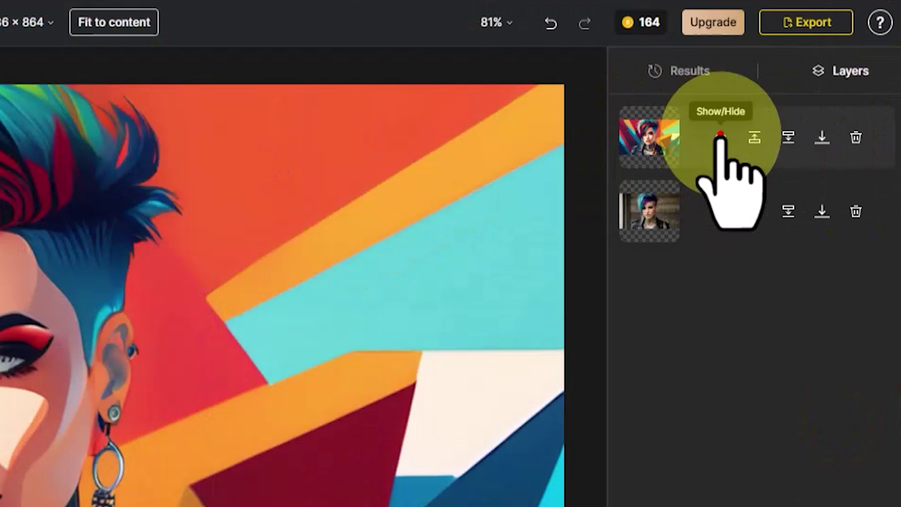
Hide the pop-art layer, export the original photo as ImanGlobal (2).jpg, and review it
left_click(787, 120)
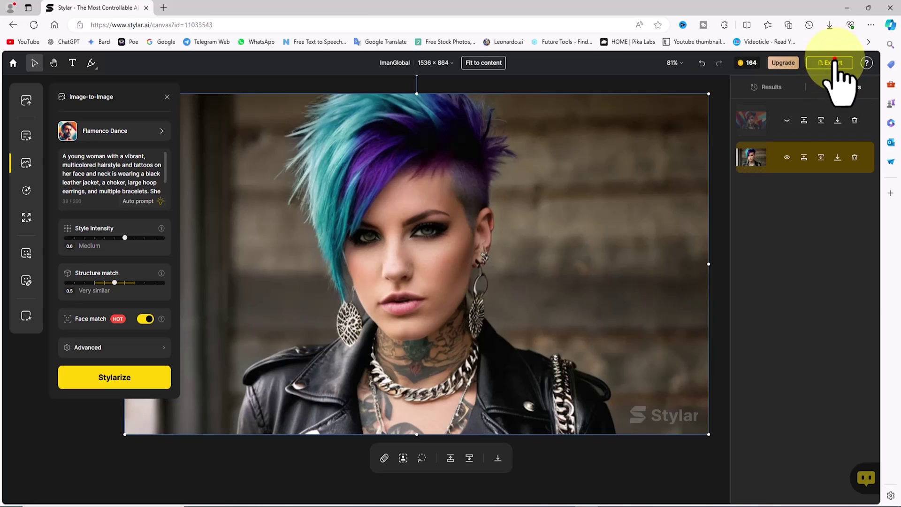
left_click(817, 22)
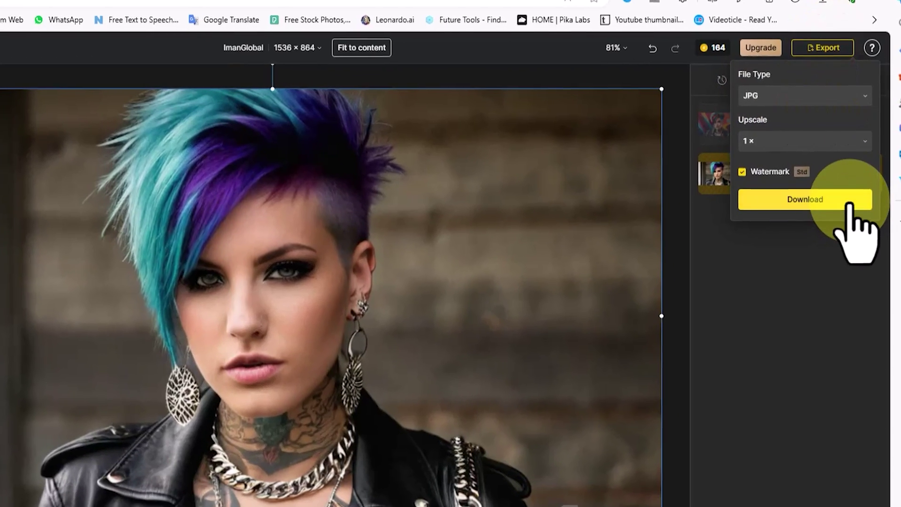
left_click(849, 185)
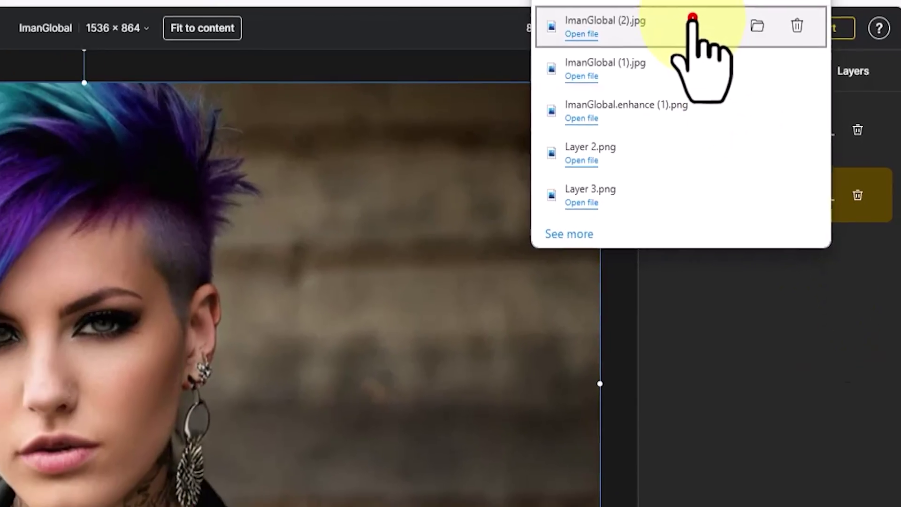
left_click(693, 18)
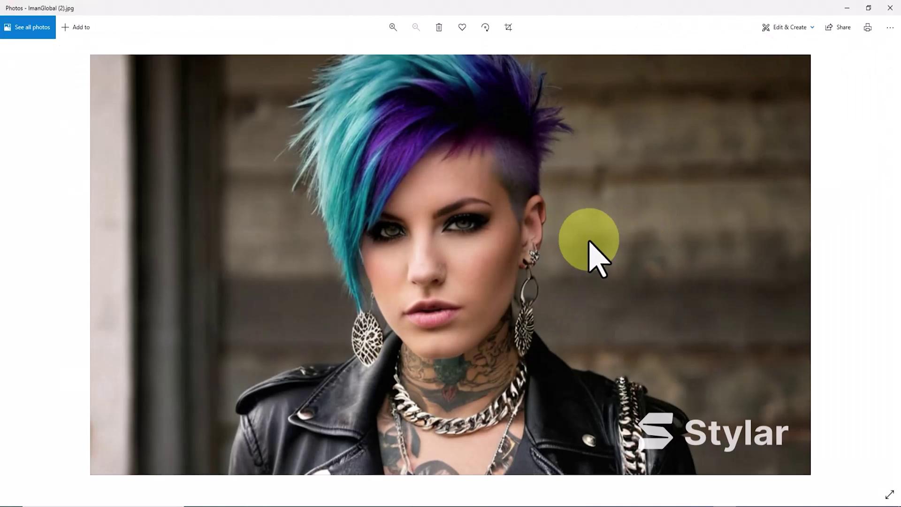
scroll(590, 242, "up", 1)
scroll(598, 230, "down", 1)
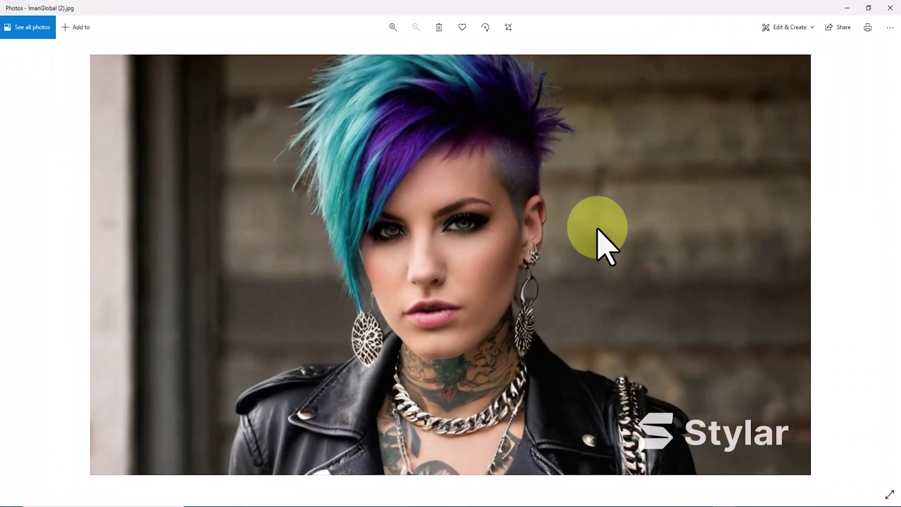
left_click(890, 8)
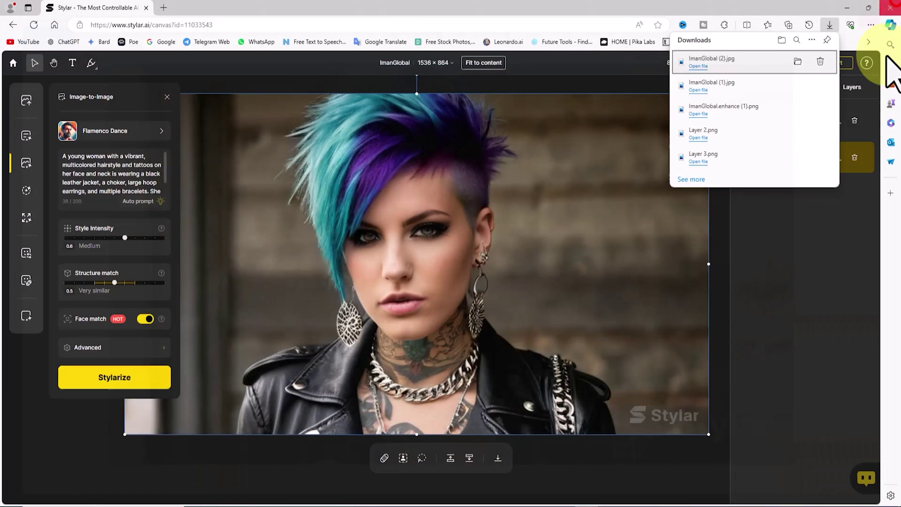
Close Edge's Downloads flyout to bring the full canvas back into view
left_click(830, 26)
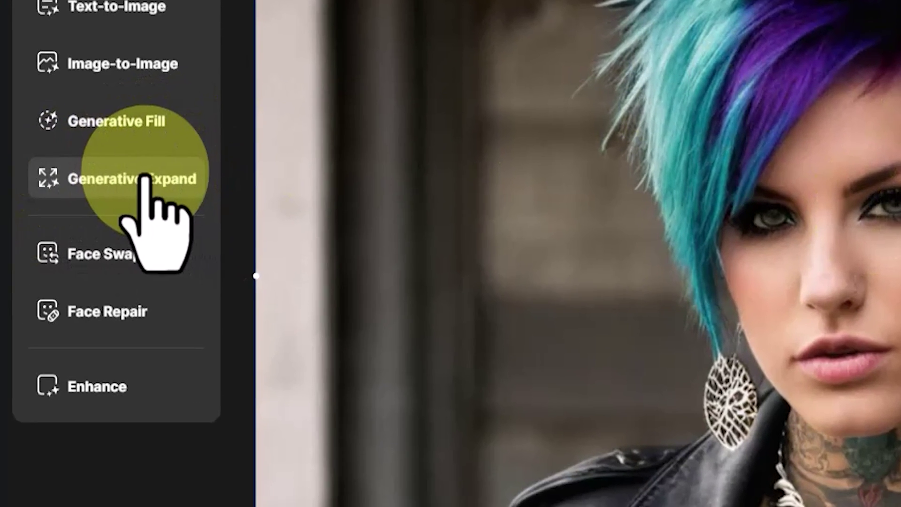
In Generative Expand, extend the frame right, left, below and above the portrait
left_click(144, 178)
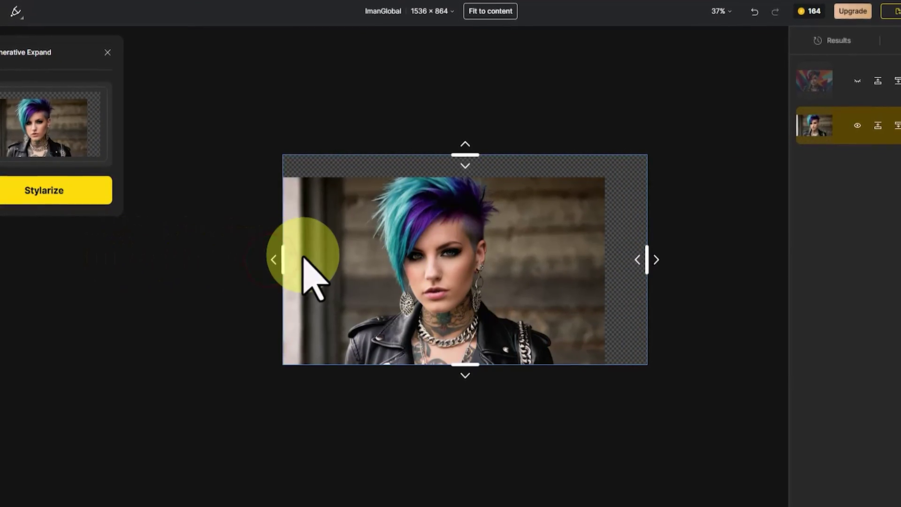
left_click(651, 259)
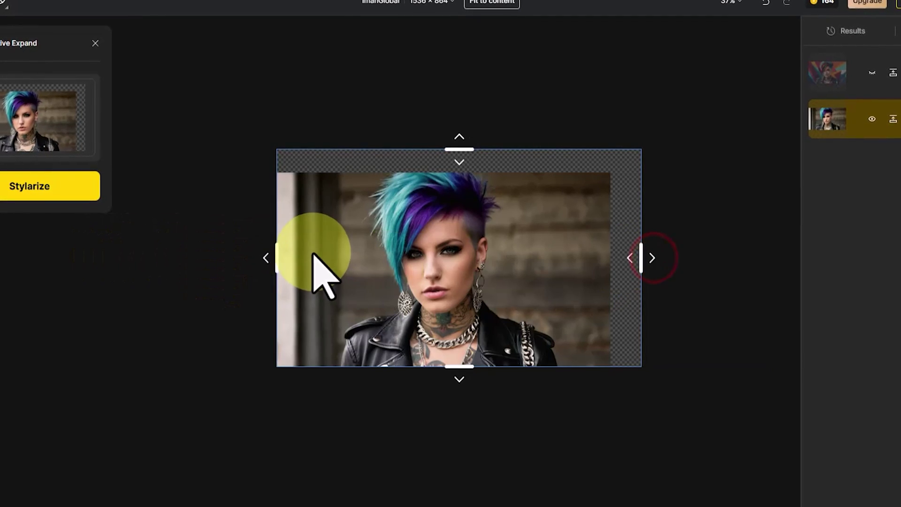
left_click(259, 255)
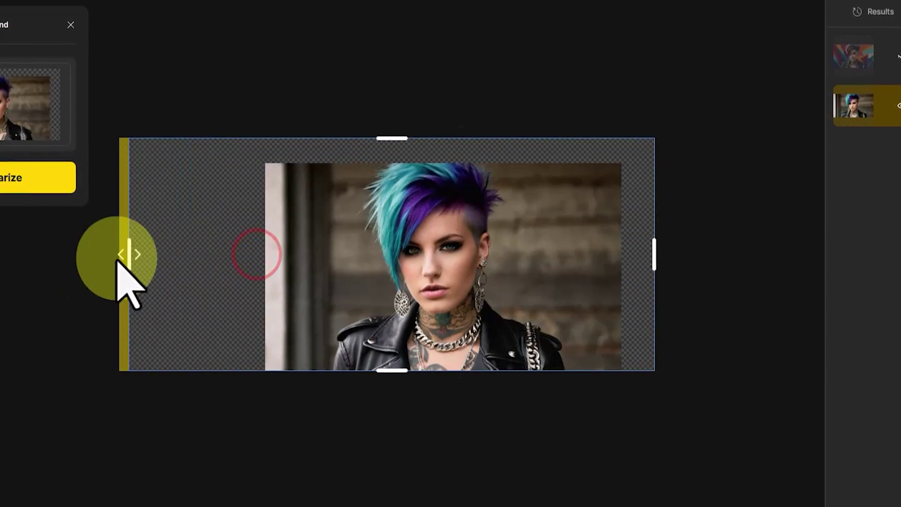
left_click(456, 345)
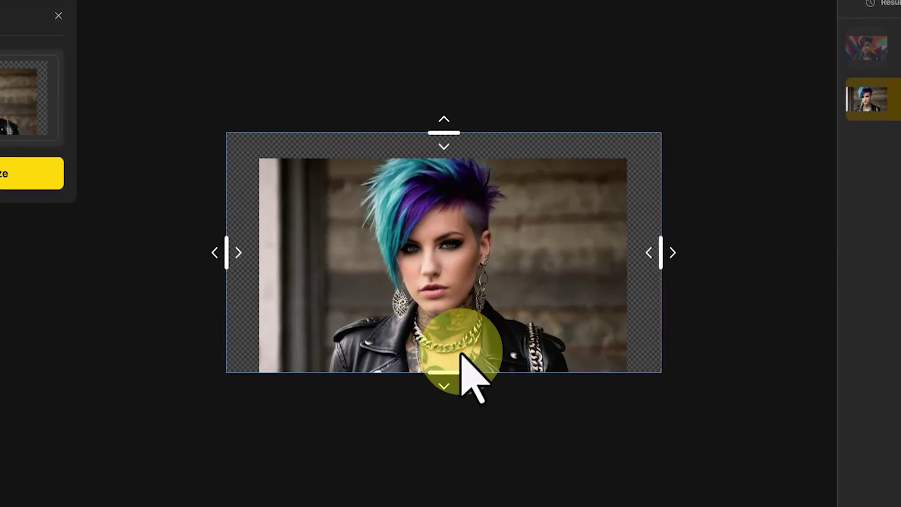
left_click(443, 383)
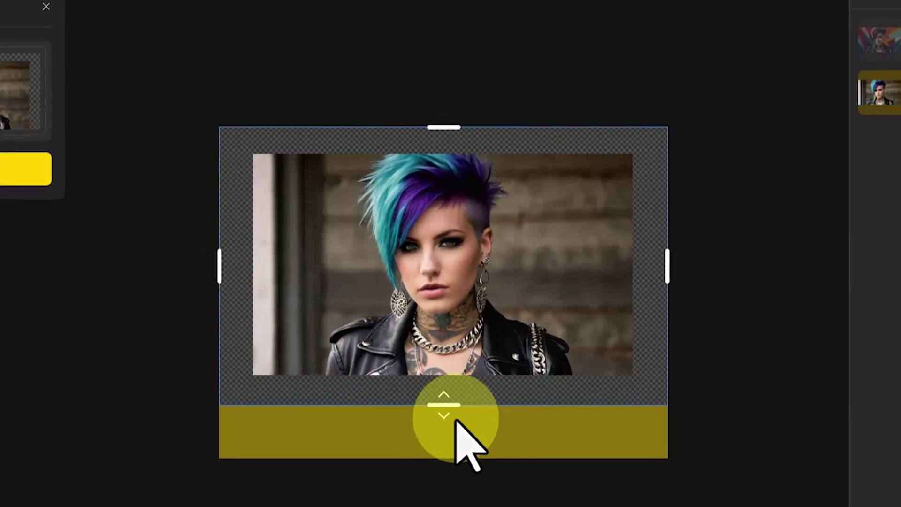
left_click(478, 247)
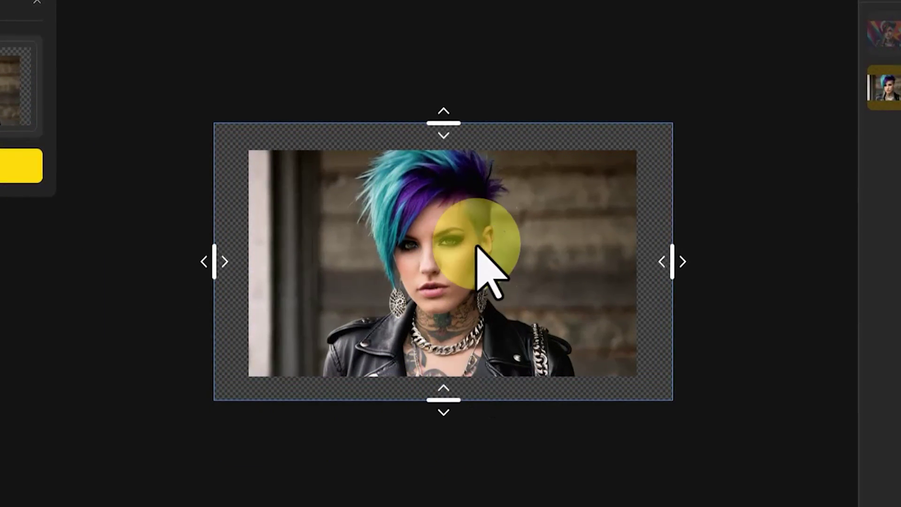
left_click(443, 112)
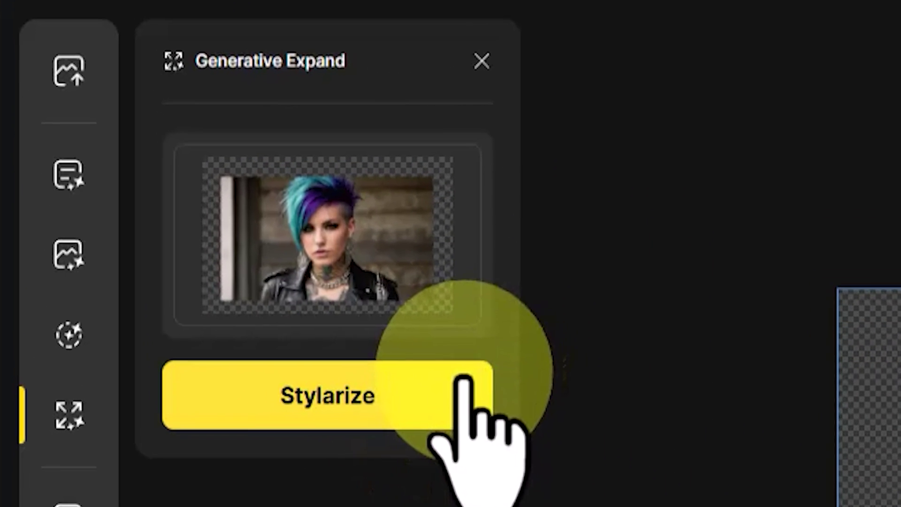
Run the Generative Expand fill and place the first outpainted result on the canvas
left_click(159, 206)
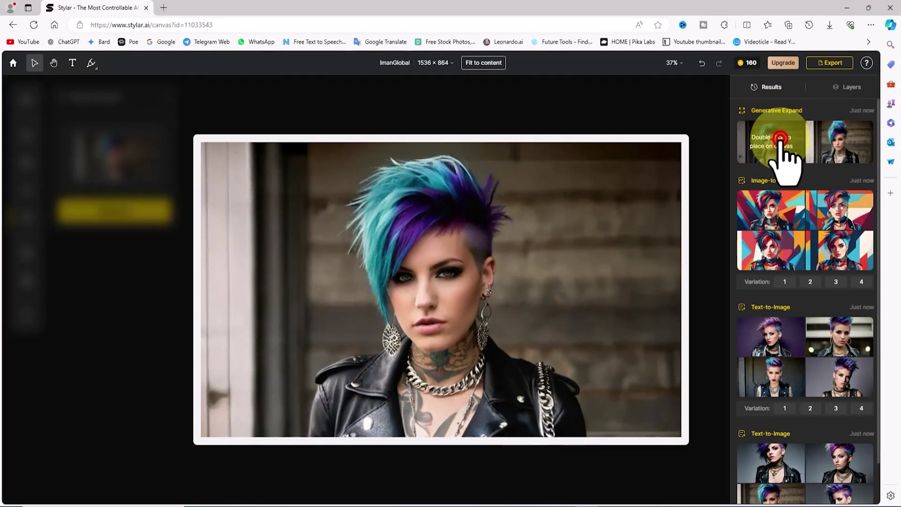
double_click(781, 139)
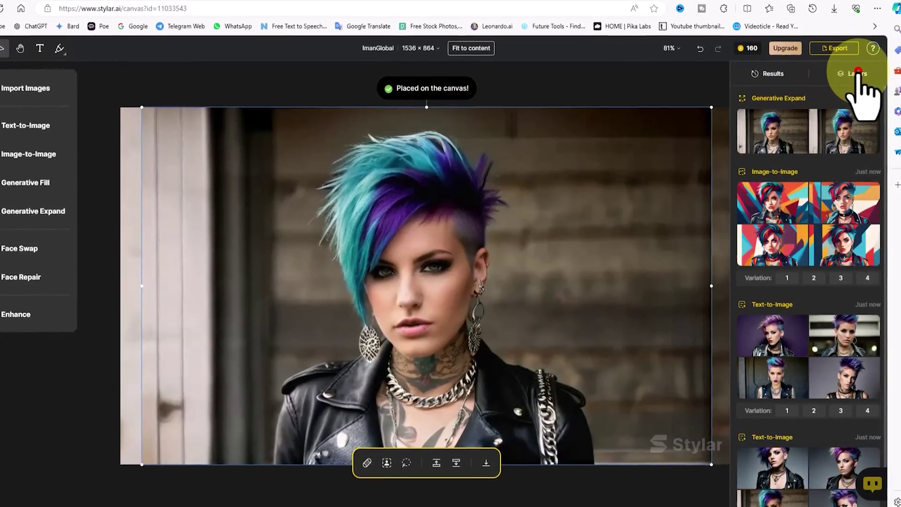
In Layers, toggle the outpainted top layer on and off to compare, leaving it hidden
left_click(858, 72)
left_click(789, 103)
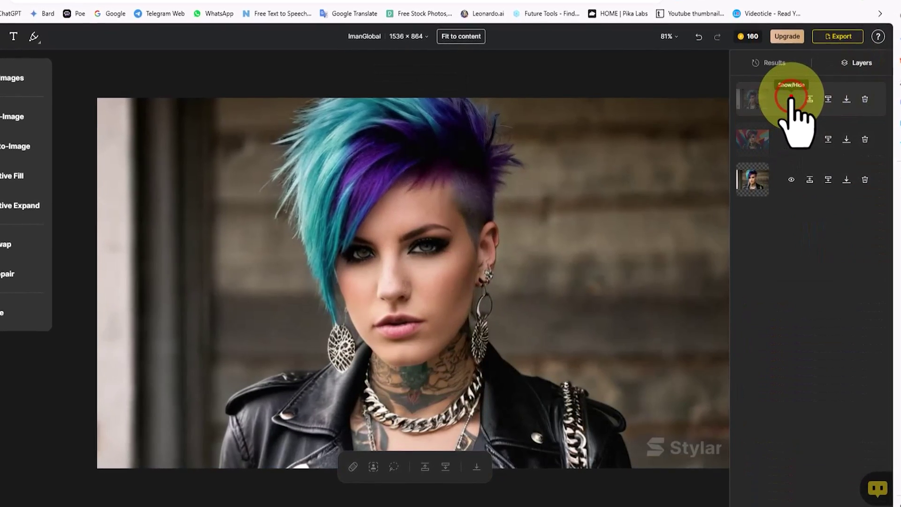
left_click(791, 99)
left_click(793, 94)
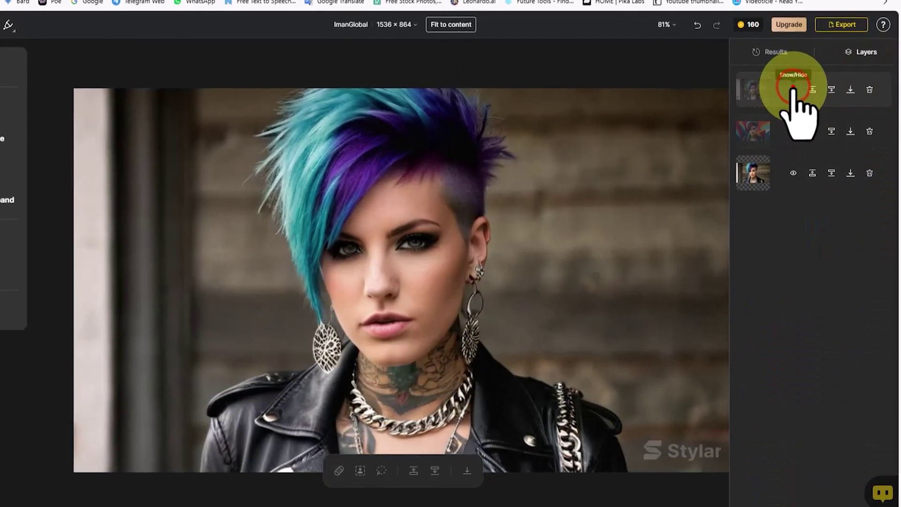
left_click(792, 89)
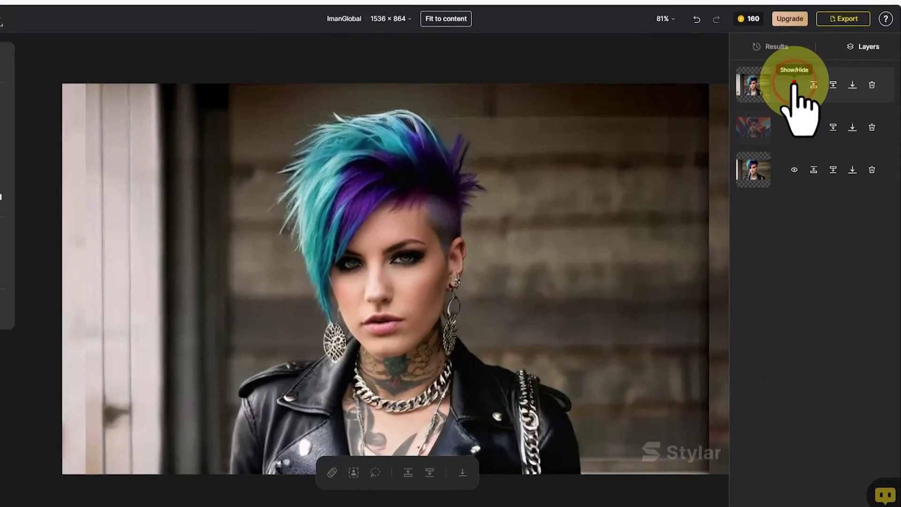
left_click(794, 85)
left_click(794, 84)
left_click(793, 84)
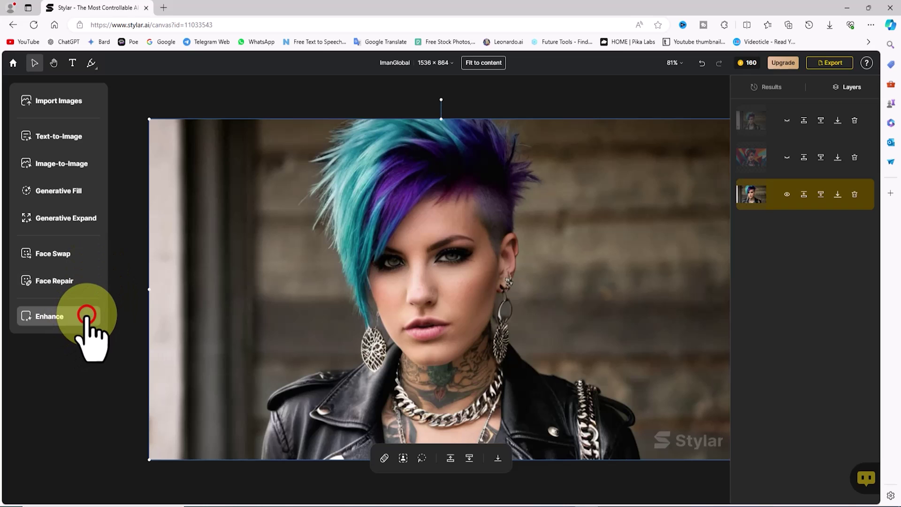
In Enhance mode, raise Strength to a fairly high level and start enhancing the portrait
left_click(87, 316)
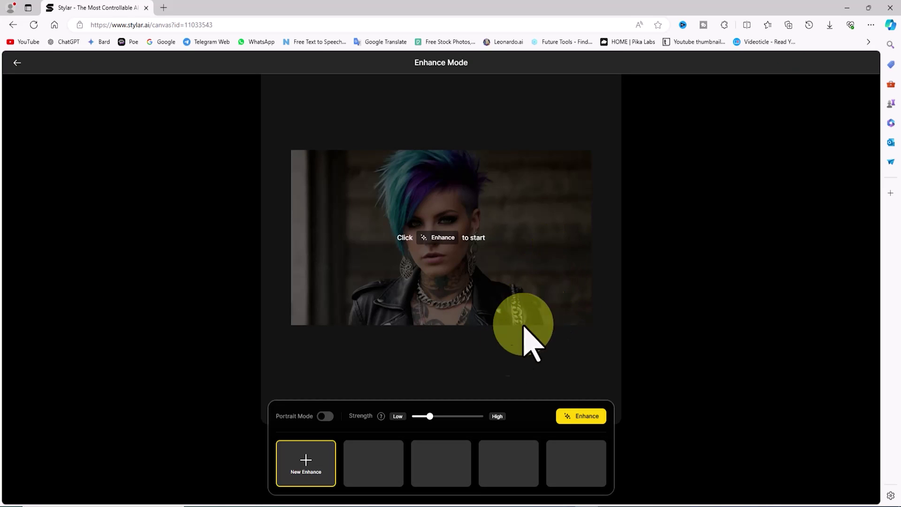
left_click_drag(430, 390, 478, 389)
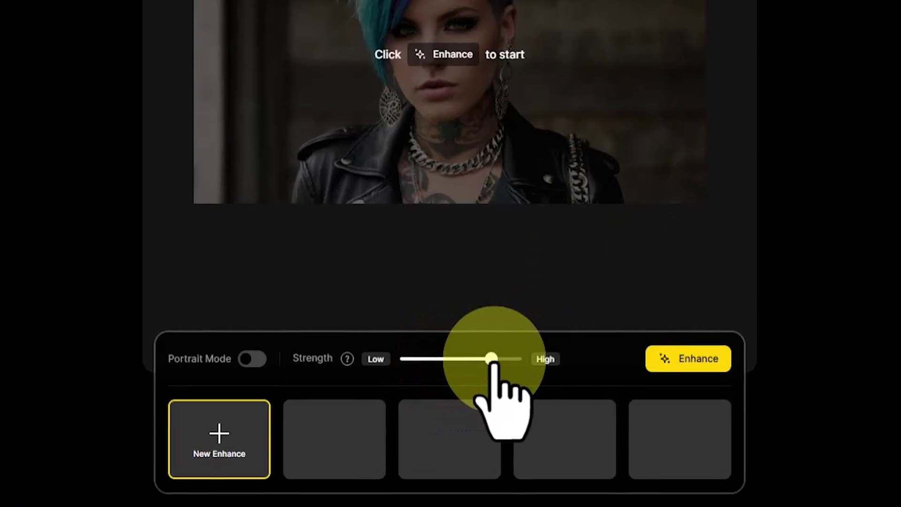
left_click_drag(490, 359, 504, 338)
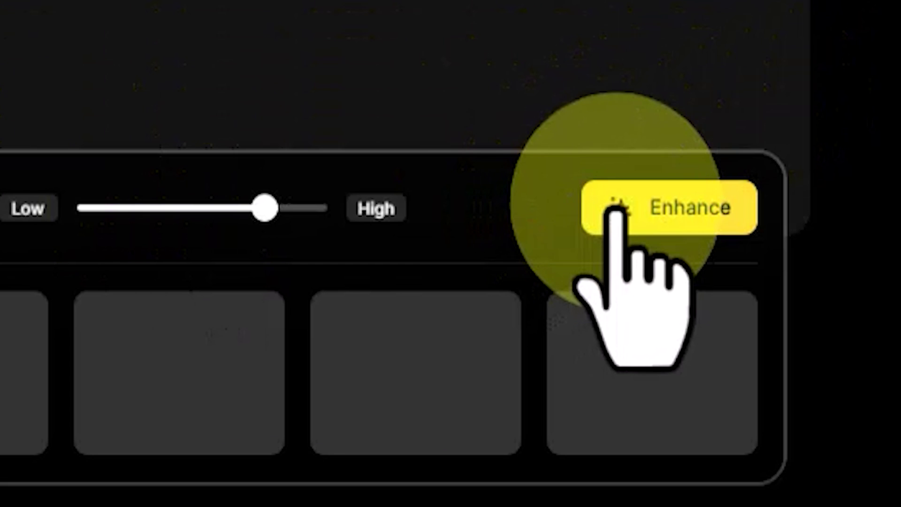
left_click(615, 207)
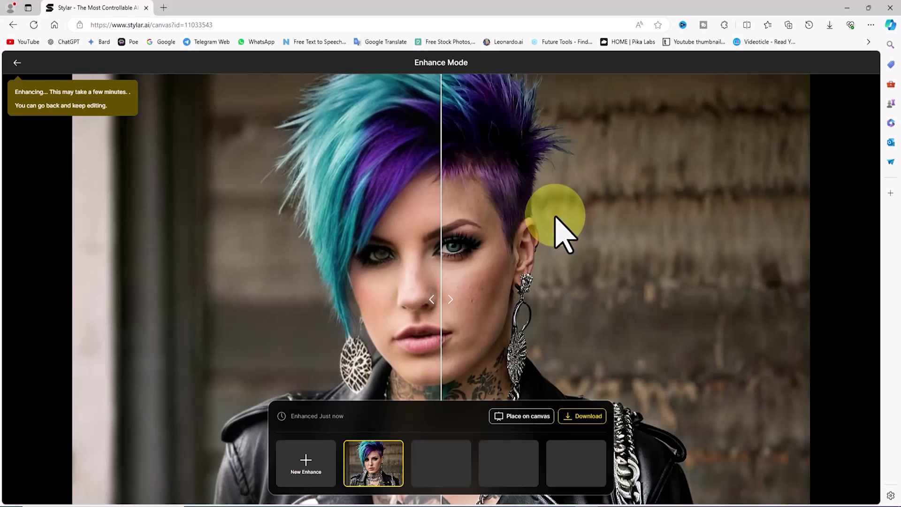
Sweep the before/after divider across the enhanced portrait, comparing face detail with the original
left_click_drag(440, 300, 533, 300)
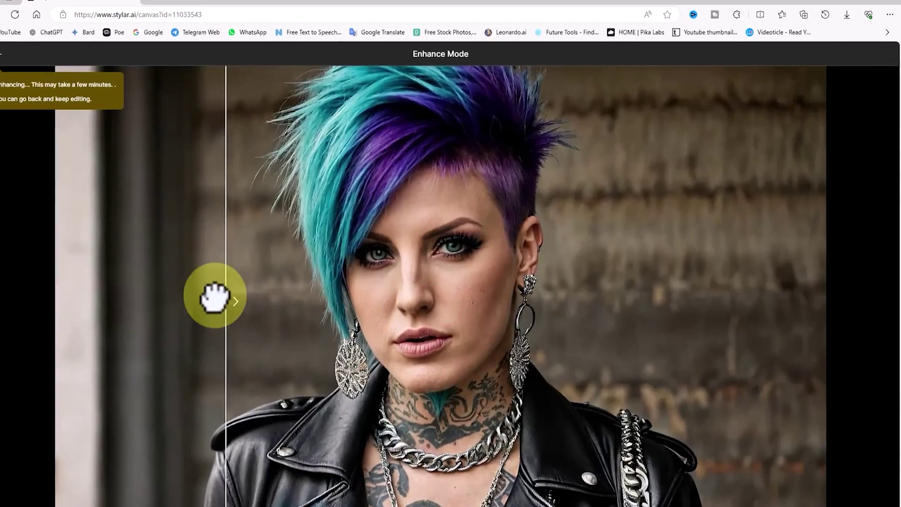
left_click_drag(214, 295, 335, 293)
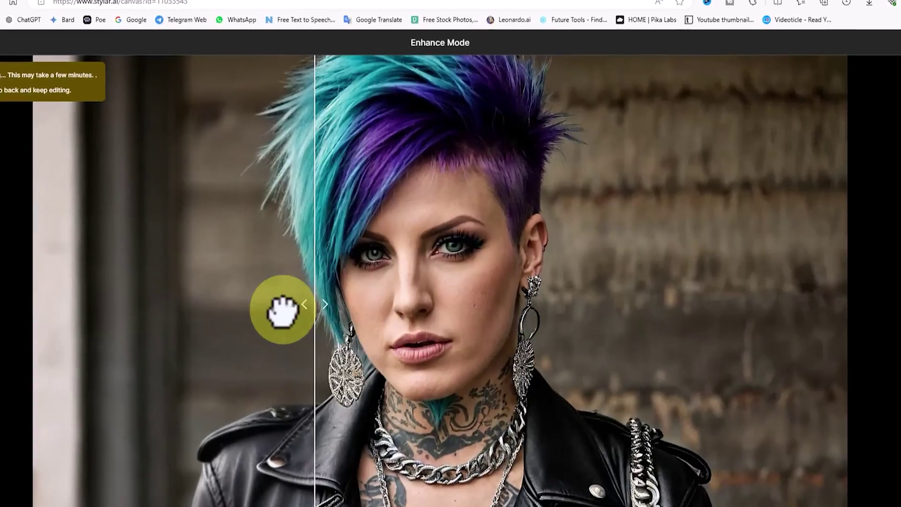
left_click_drag(282, 310, 274, 311)
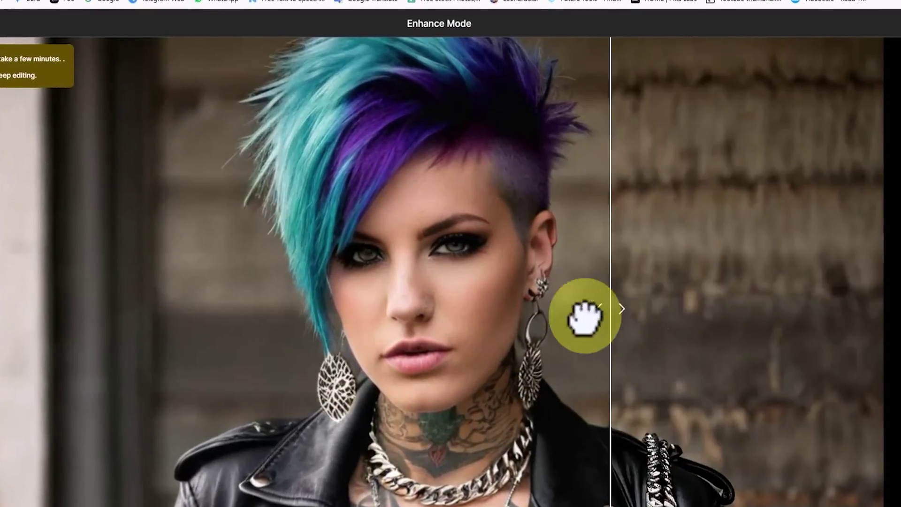
left_click_drag(339, 308, 2, 258)
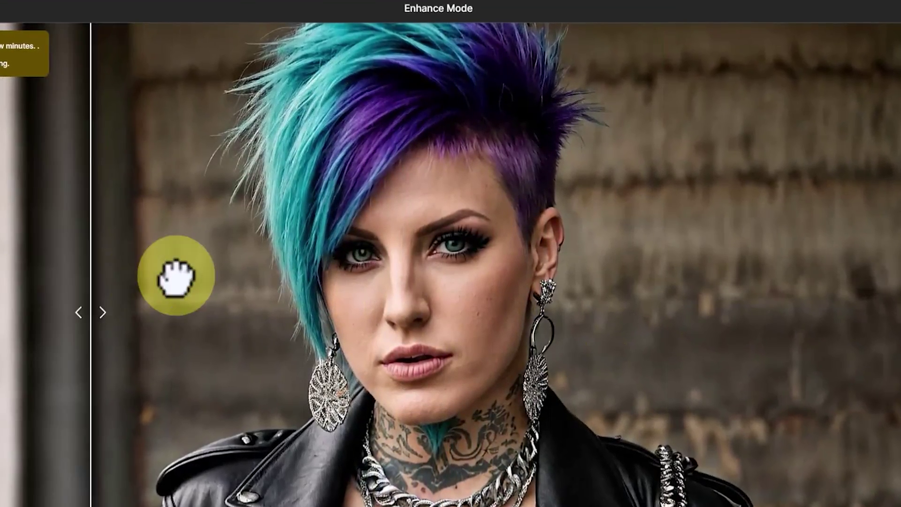
left_click_drag(521, 281, 389, 310)
left_click_drag(202, 333, 274, 341)
left_click_drag(7, 338, 720, 418)
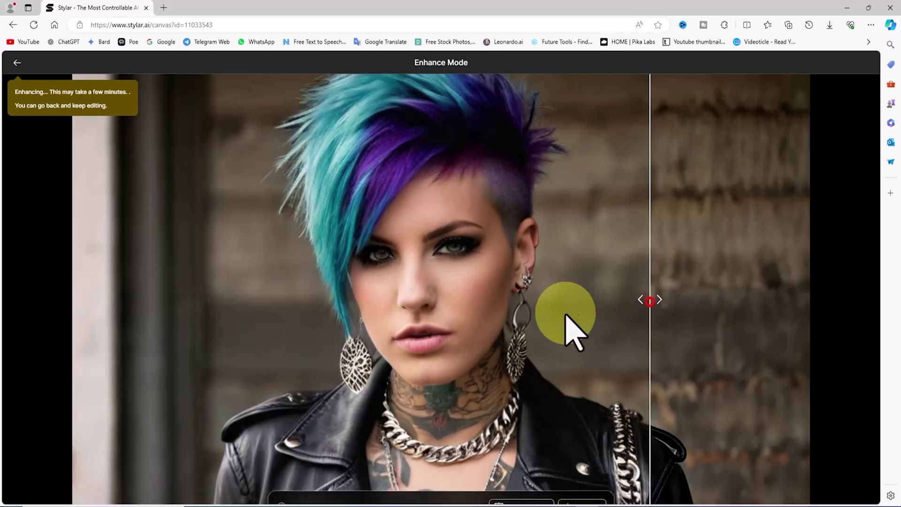
left_click_drag(650, 302, 296, 311)
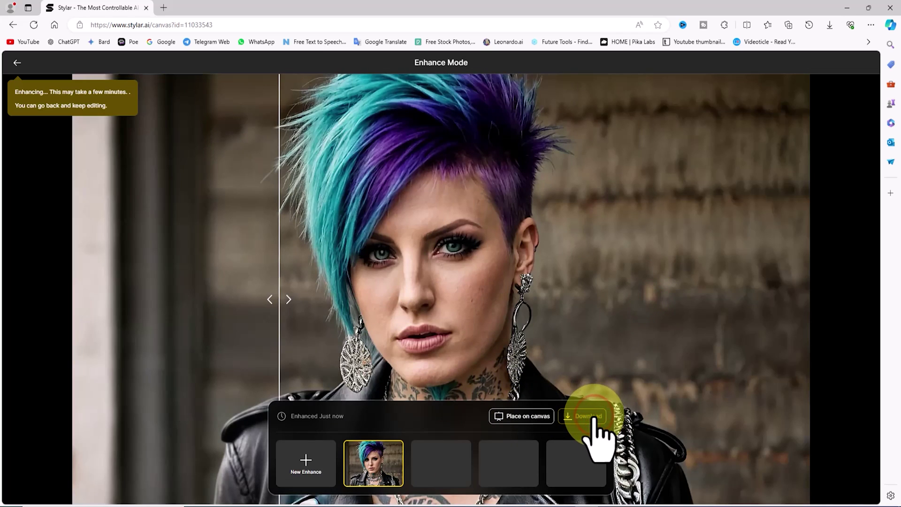
Download the enhanced portrait as ImanGlobal.enhance (2).png, check it in Photos, then close Photos
left_click(592, 418)
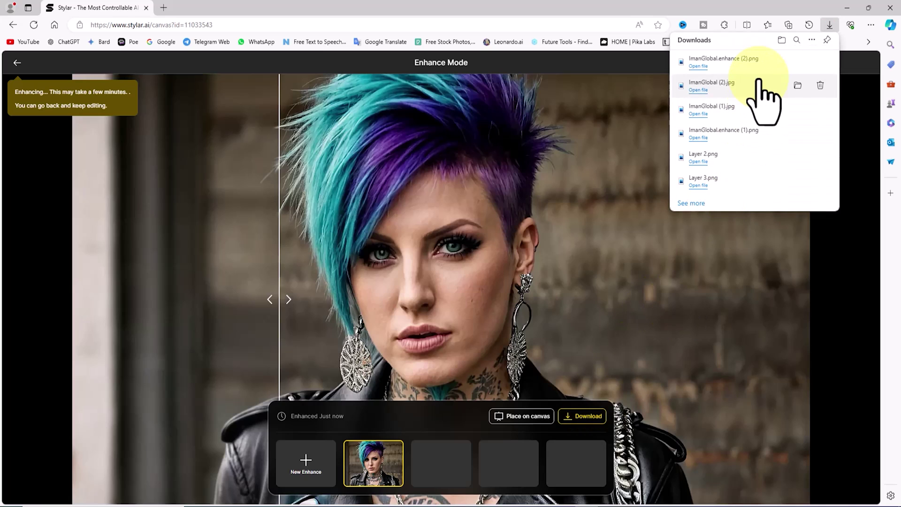
left_click(765, 60)
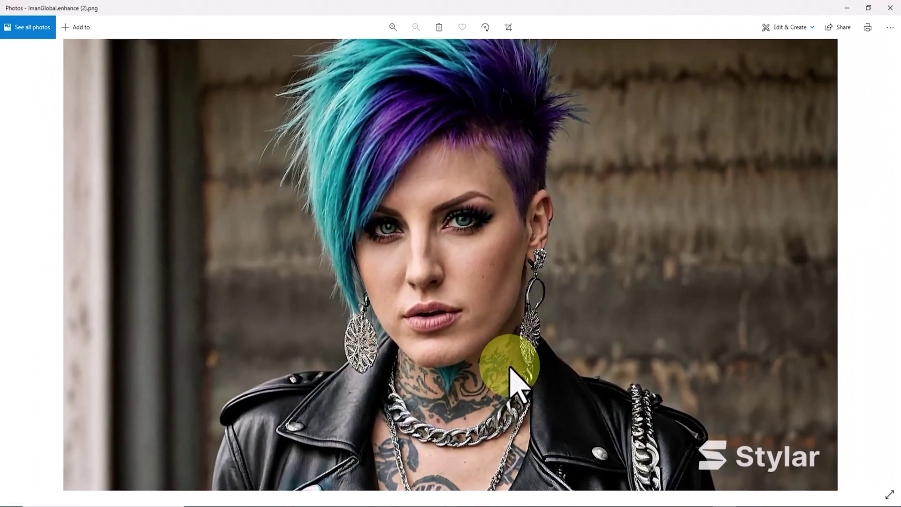
left_click(890, 8)
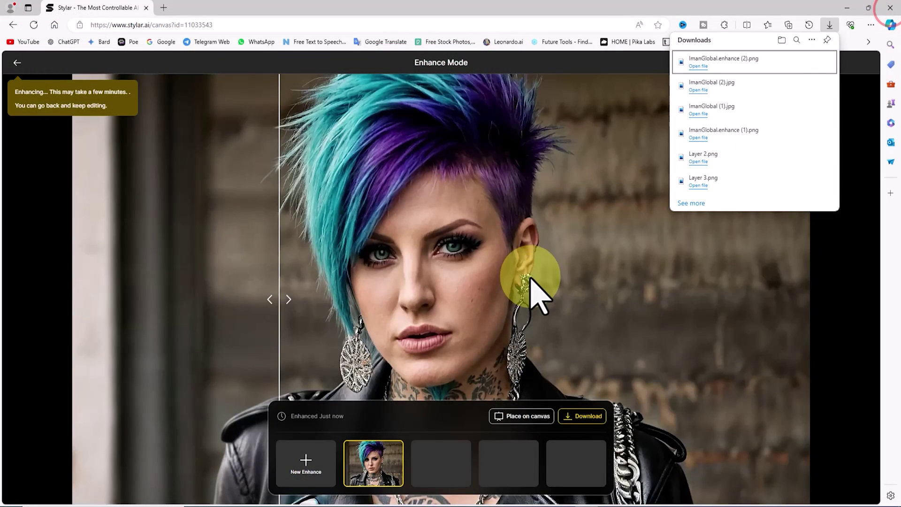
Place the enhanced portrait as a fourth, top layer and toggle its visibility to compare
left_click(453, 413)
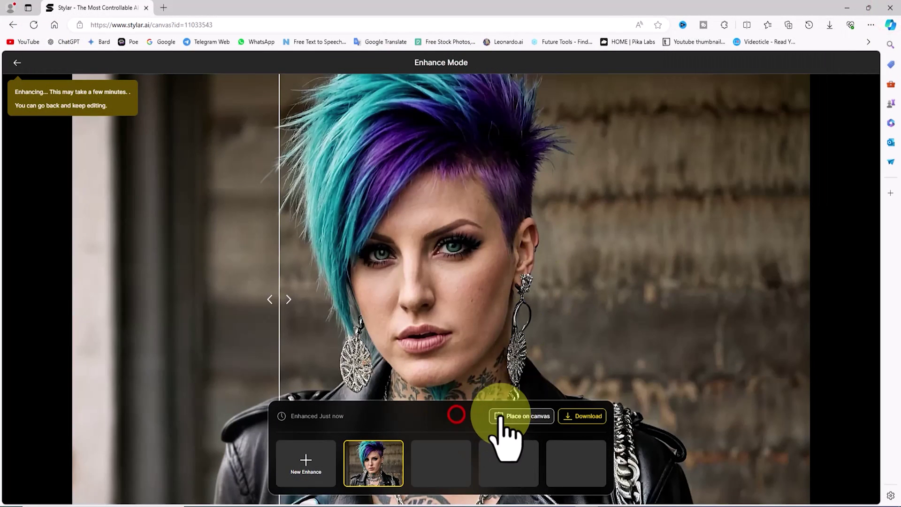
left_click(530, 416)
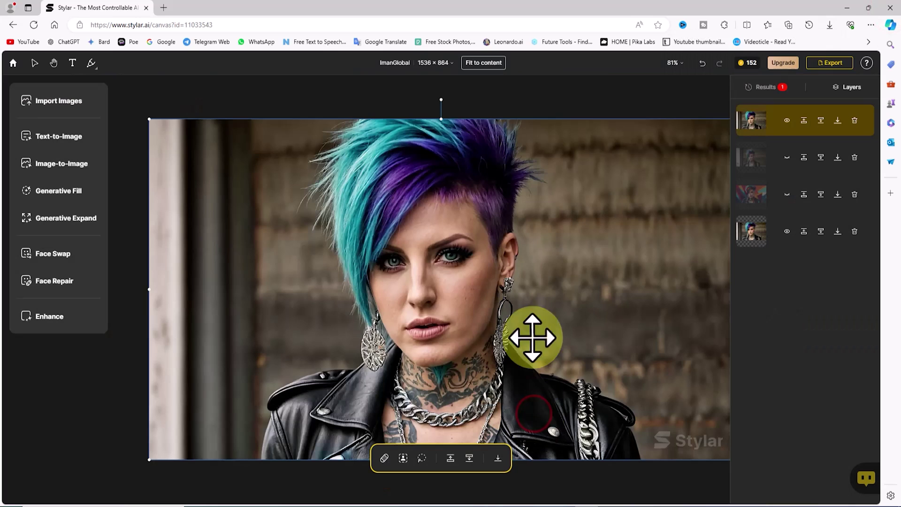
left_click(787, 121)
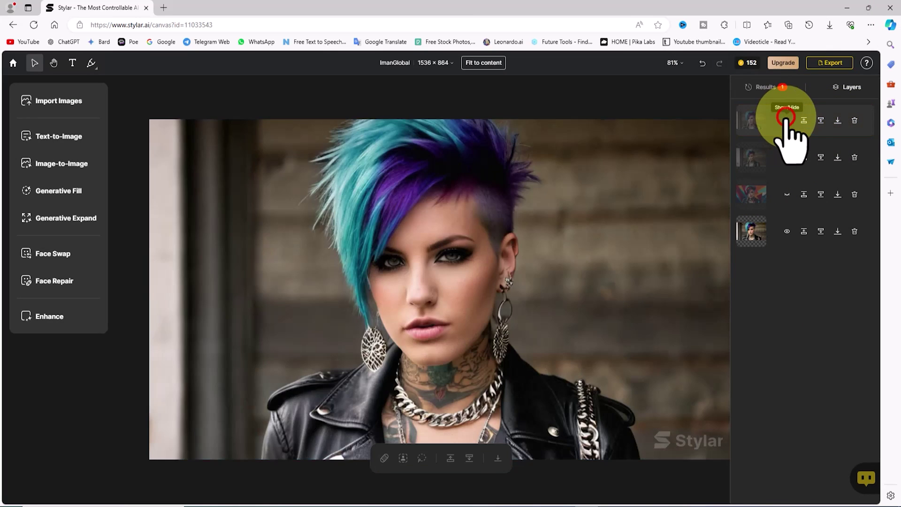
left_click(786, 119)
left_click(786, 119)
left_click(786, 120)
left_click(786, 120)
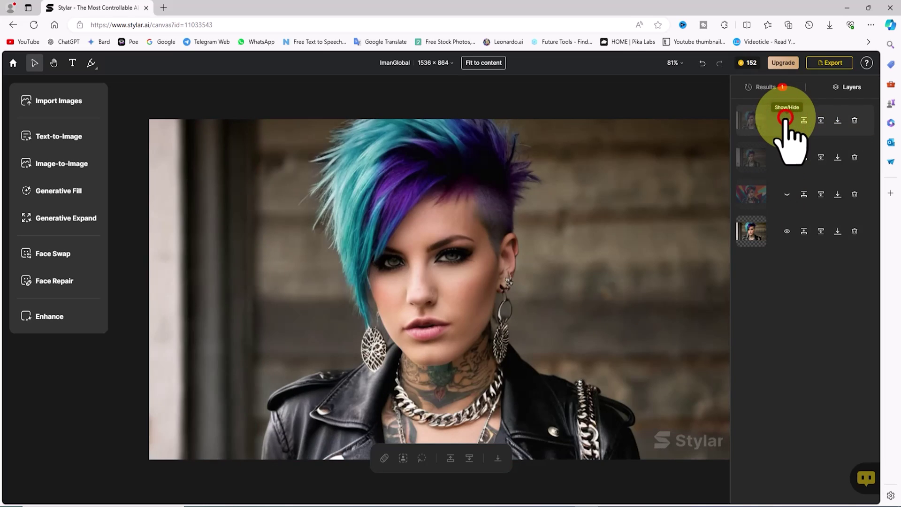